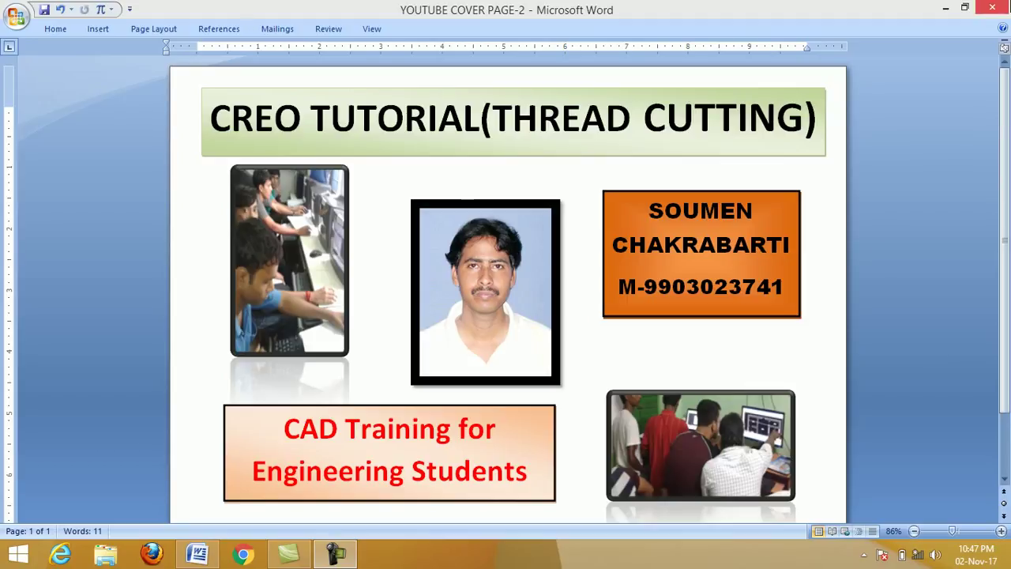
Minimize the Word document and launch Creo Parametric 1.0 from its desktop shortcut
click(946, 9)
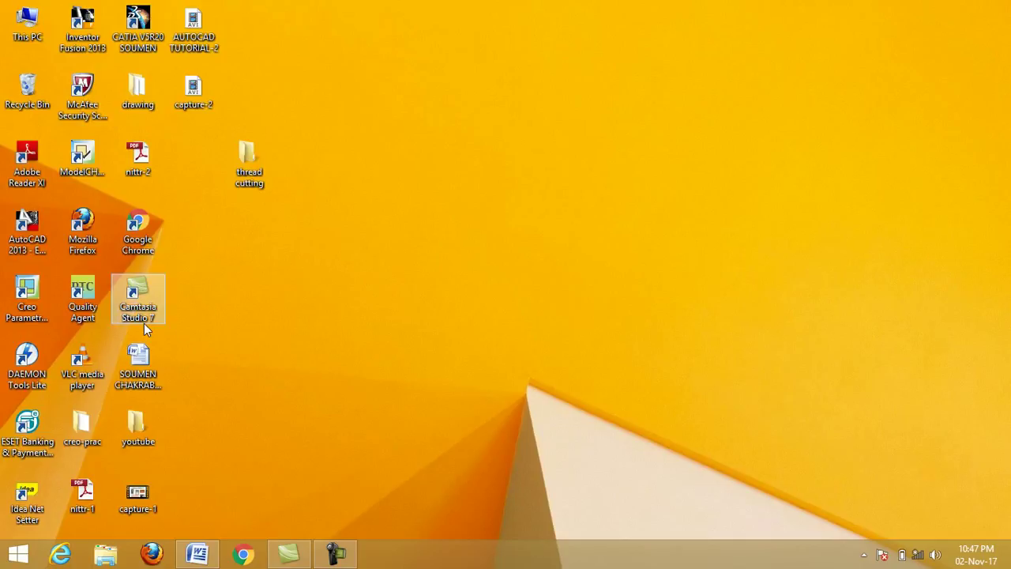
double_click(29, 307)
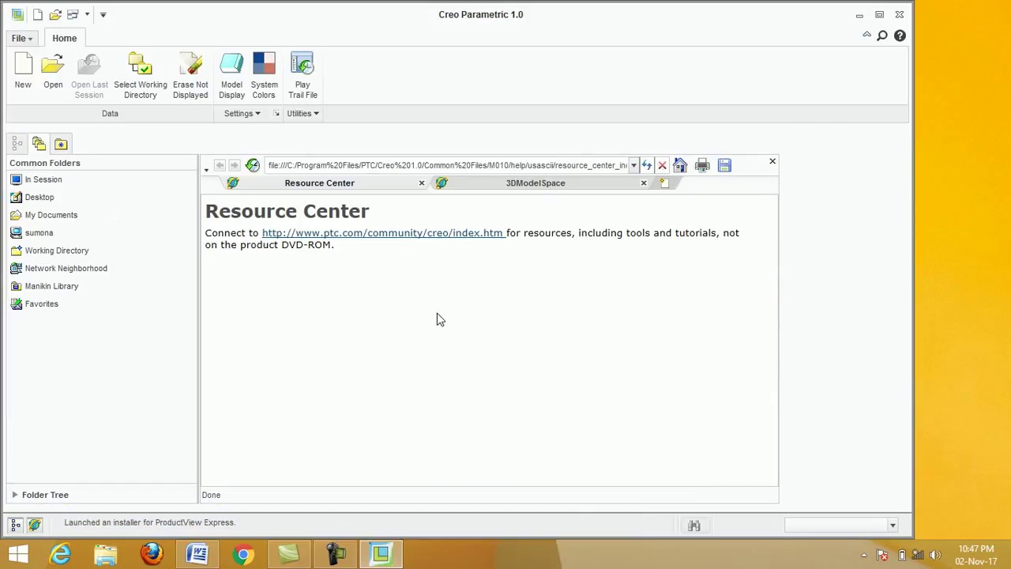
Create a new solid part named PRT0001 from the mmns_part_solid template
click(24, 79)
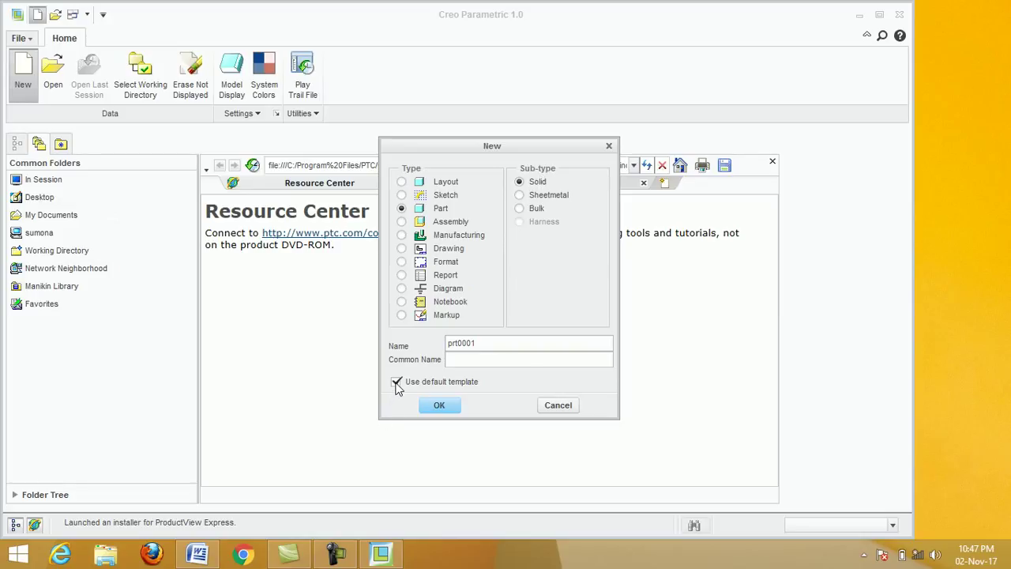
click(438, 408)
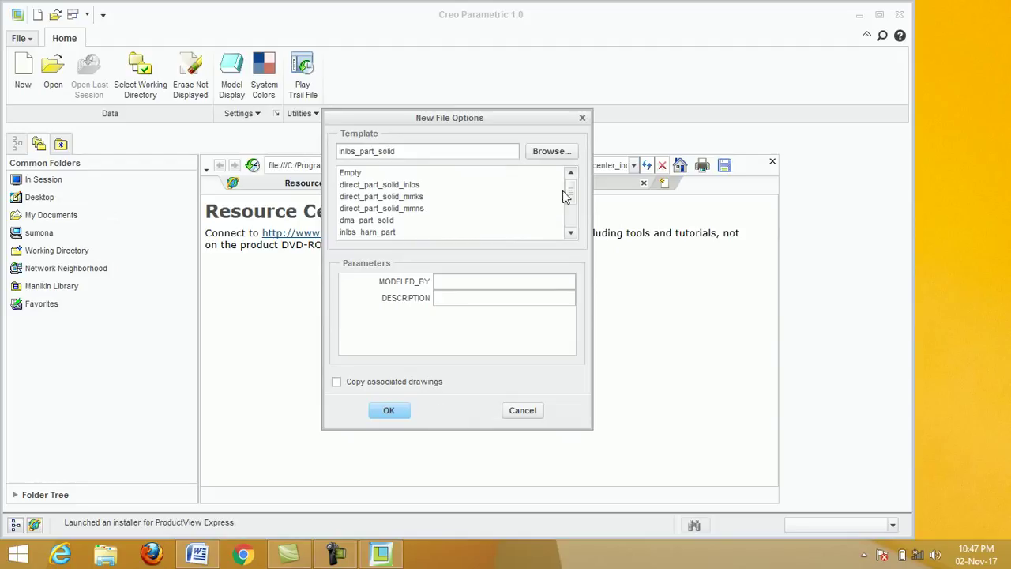
drag(571, 194, 572, 218)
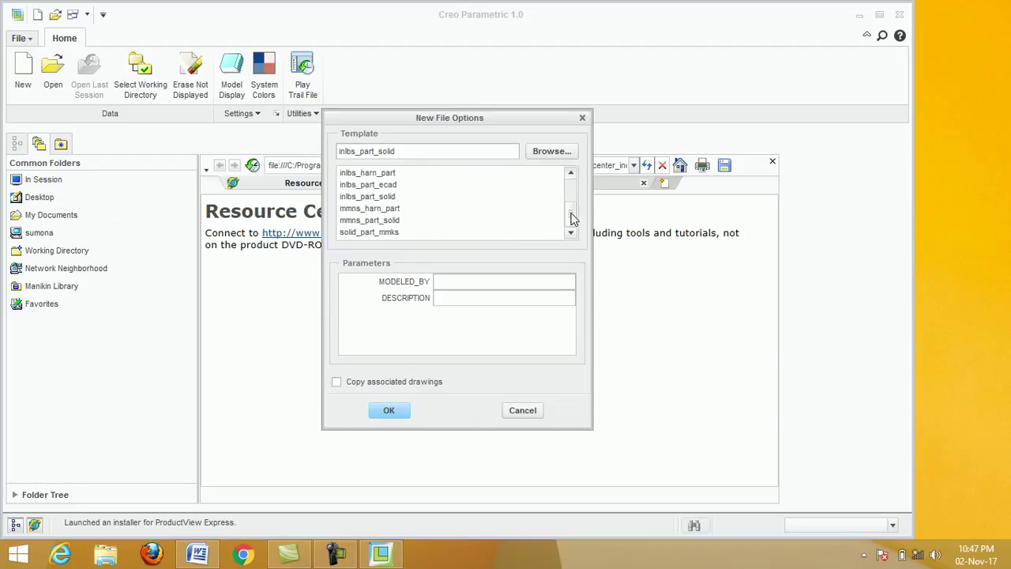
click(387, 222)
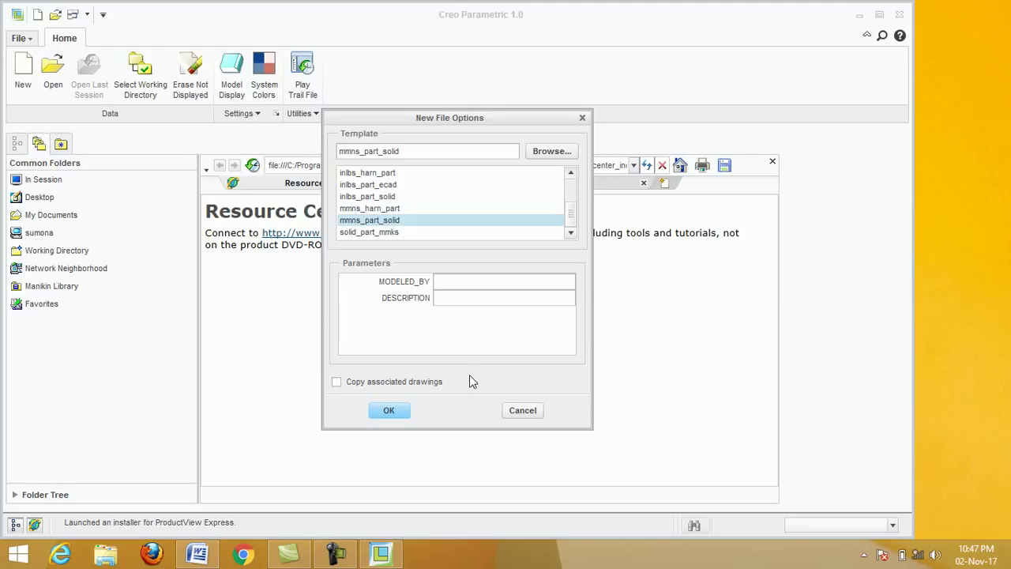
click(389, 412)
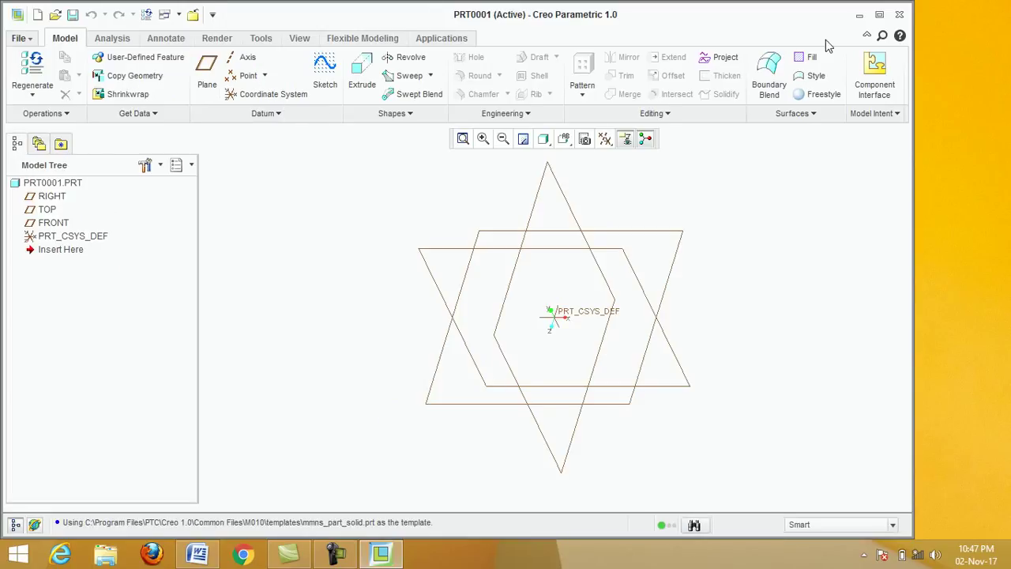
Maximize the window and start a sketch on the TOP datum plane, viewed face-on
click(879, 15)
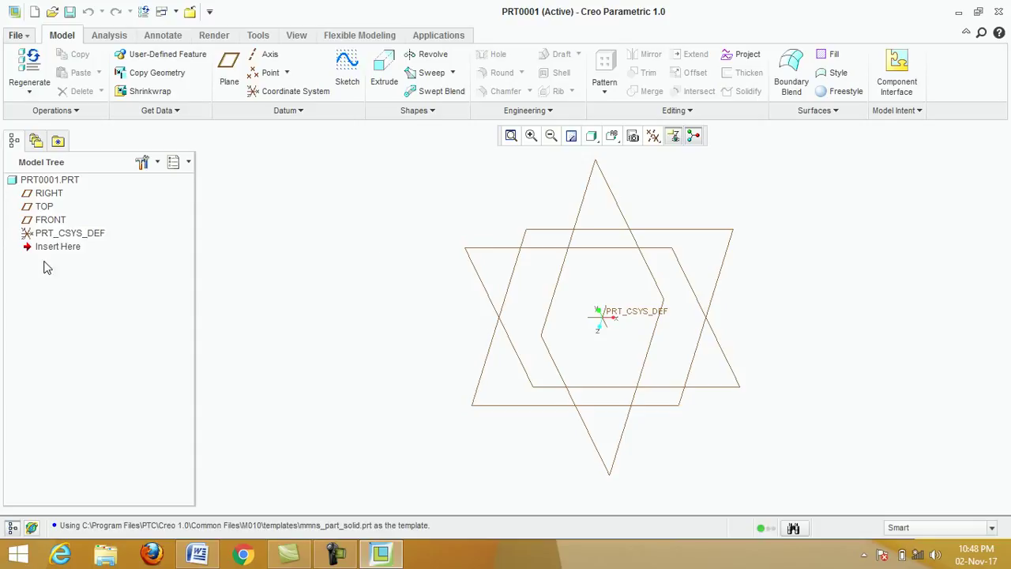
click(44, 207)
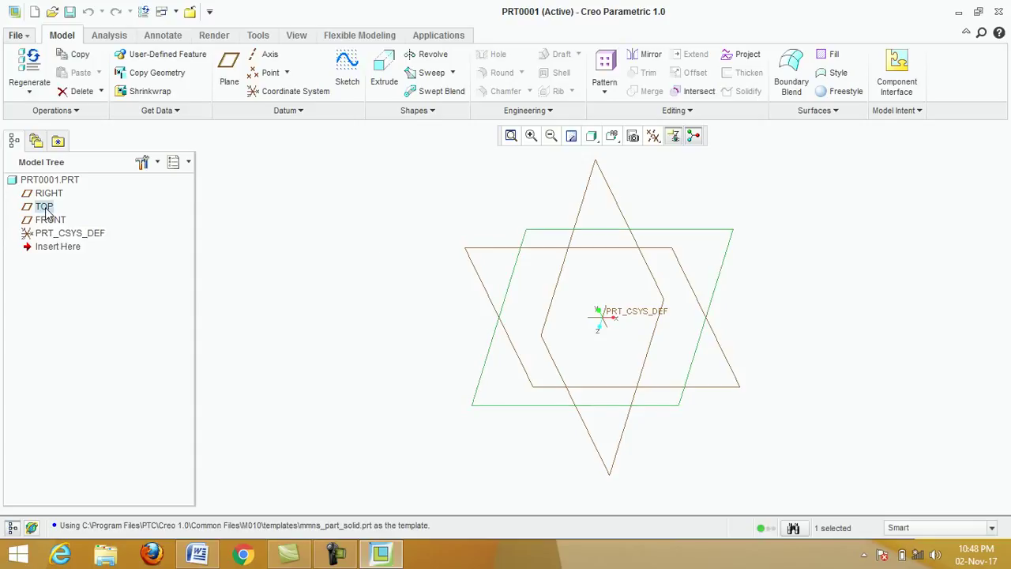
click(347, 70)
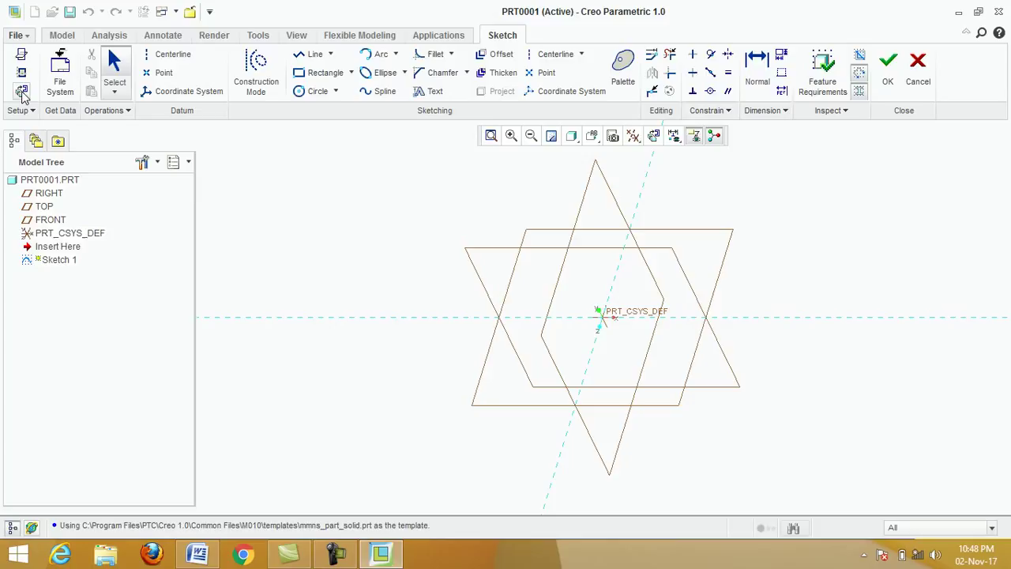
click(22, 92)
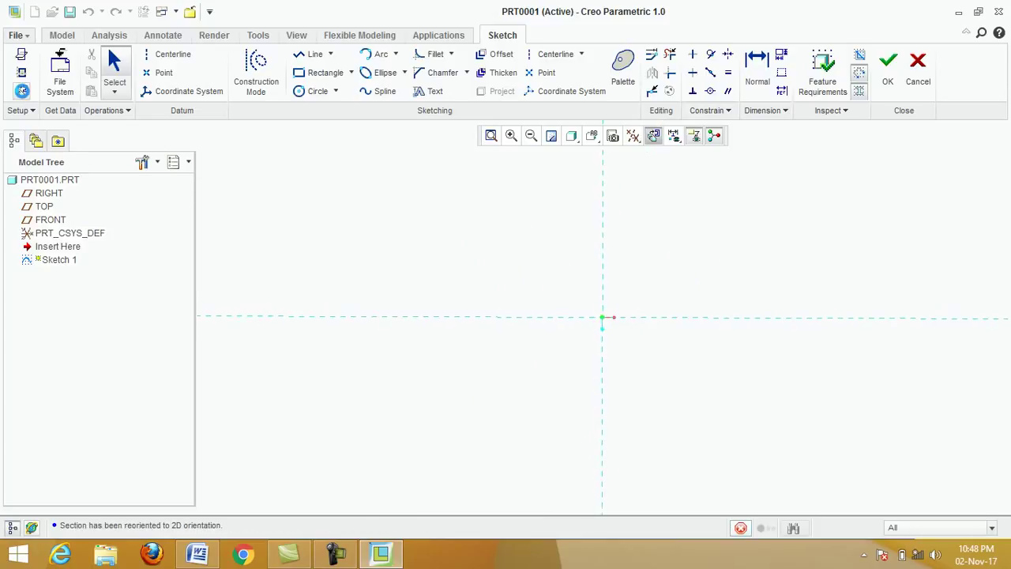
Draw a circle centred on the origin, set its diameter to 50, and finish the sketch
click(310, 93)
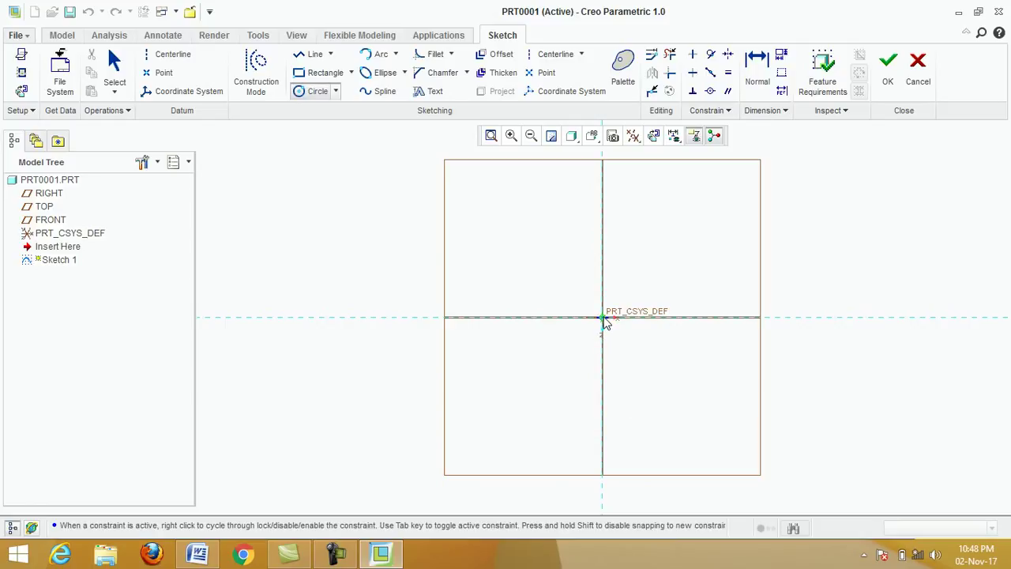
click(603, 319)
click(677, 362)
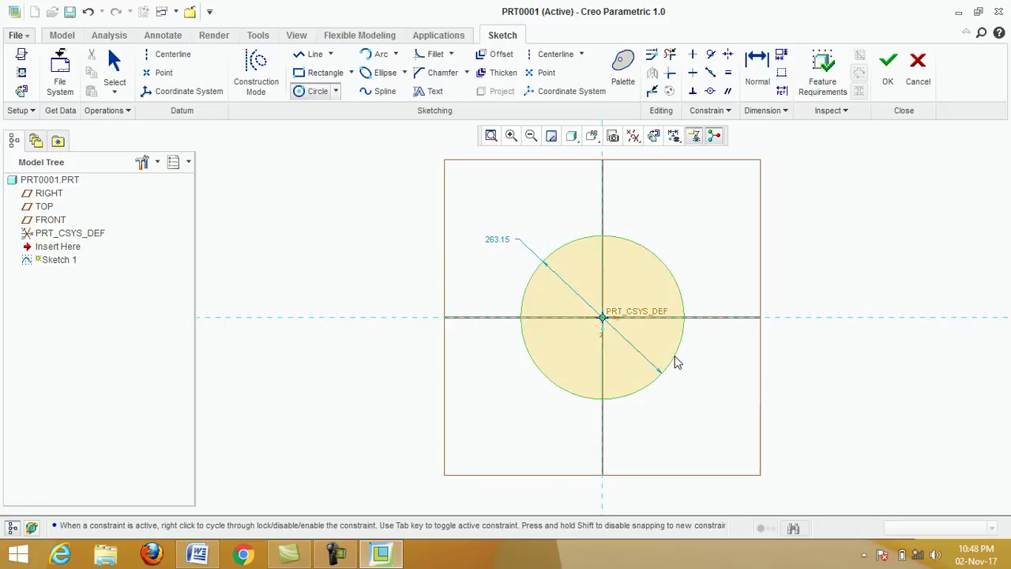
middle_click(695, 392)
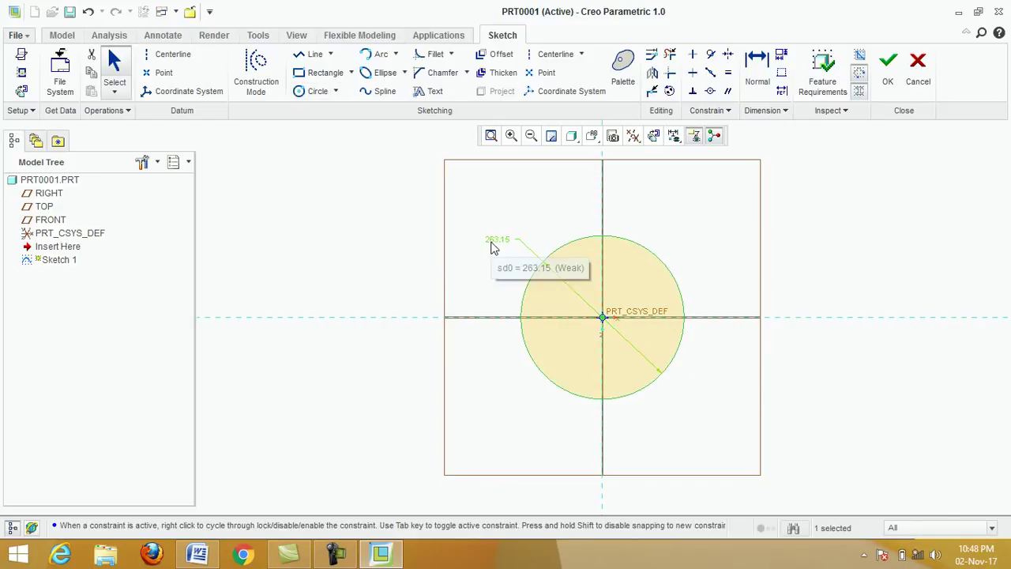
double_click(492, 241)
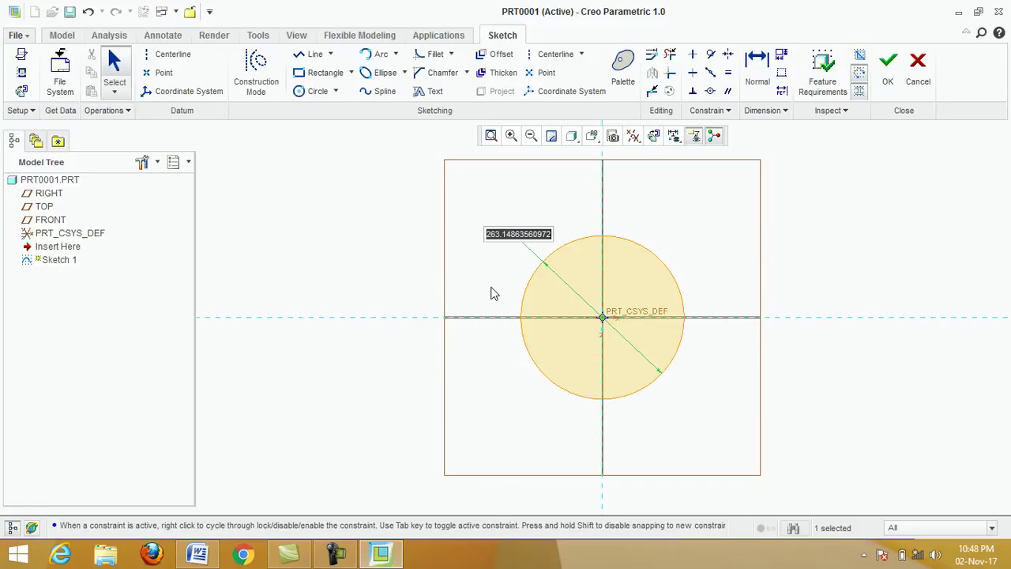
text(5)
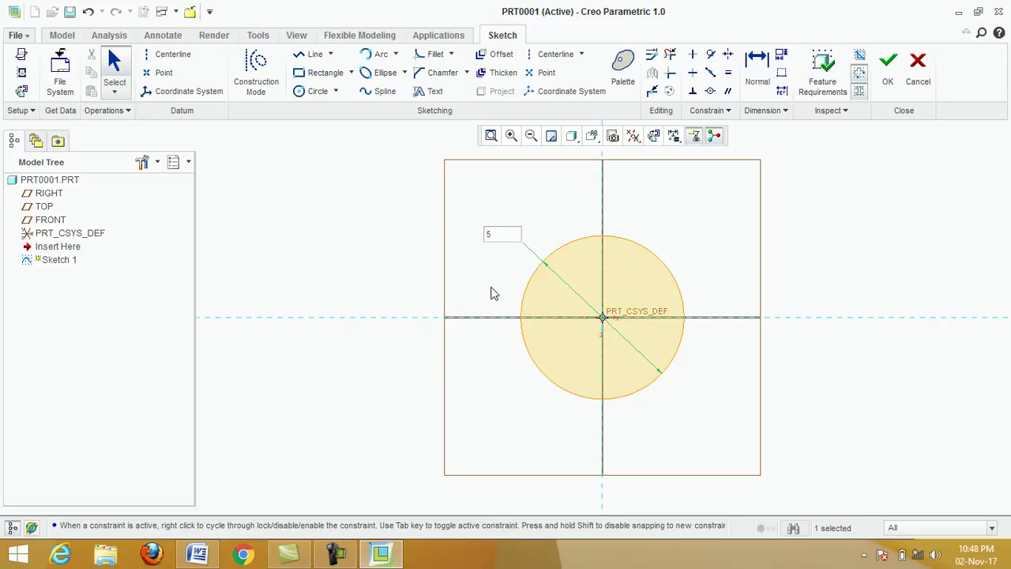
text(0)
key(Return)
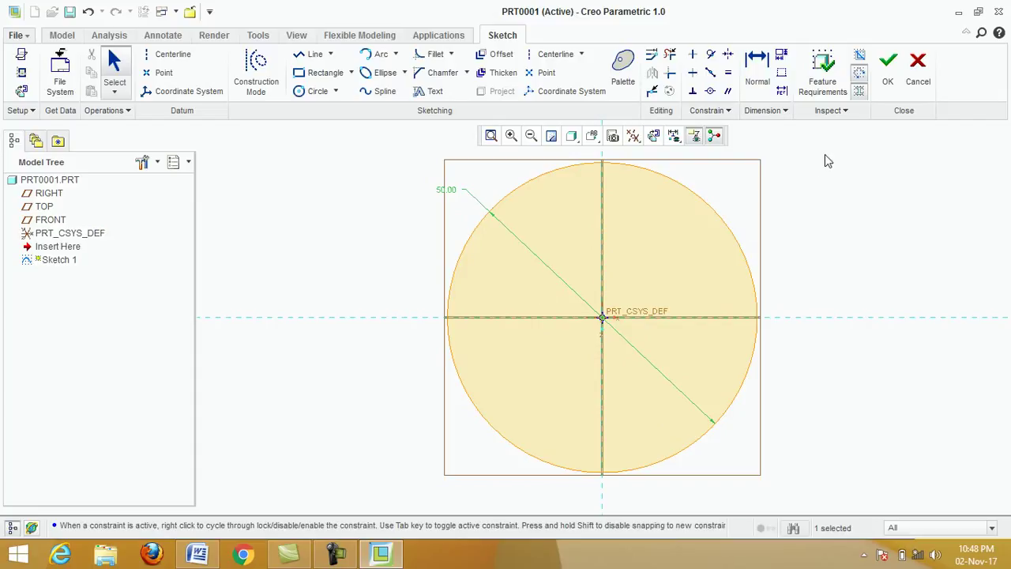
click(889, 67)
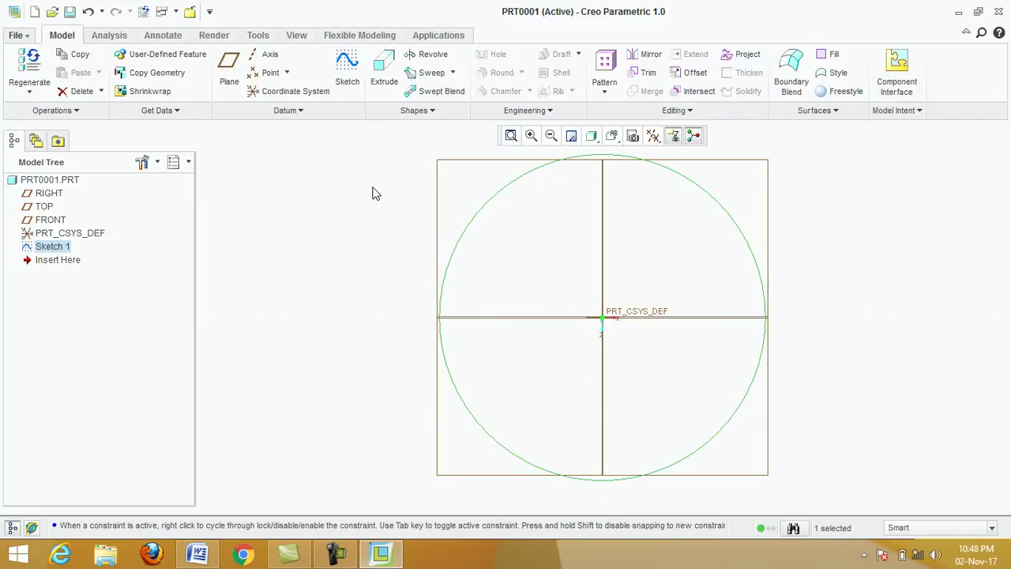
Extrude the 50-diameter circle to a depth of 200, viewed in standard orientation
click(387, 78)
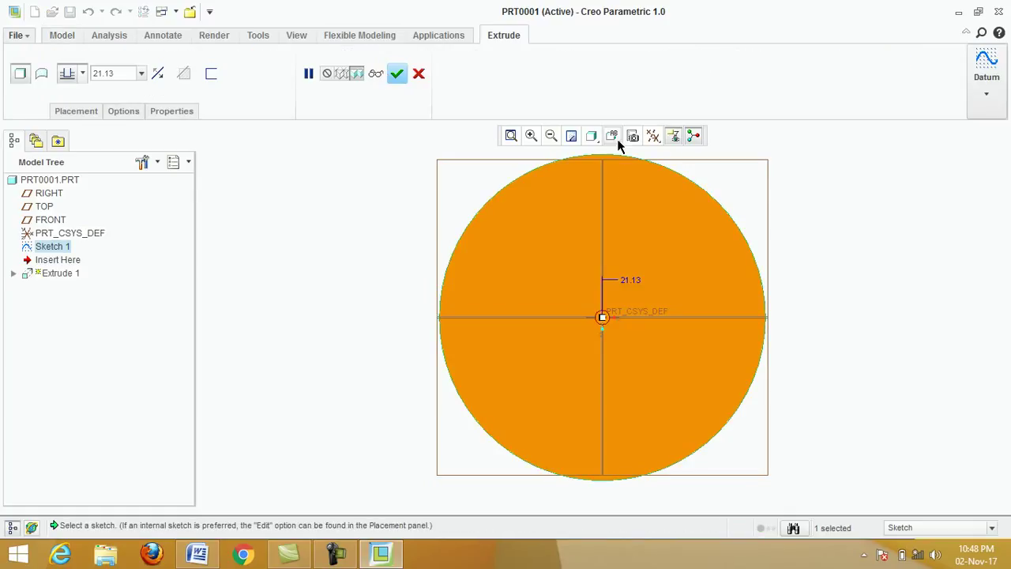
click(617, 140)
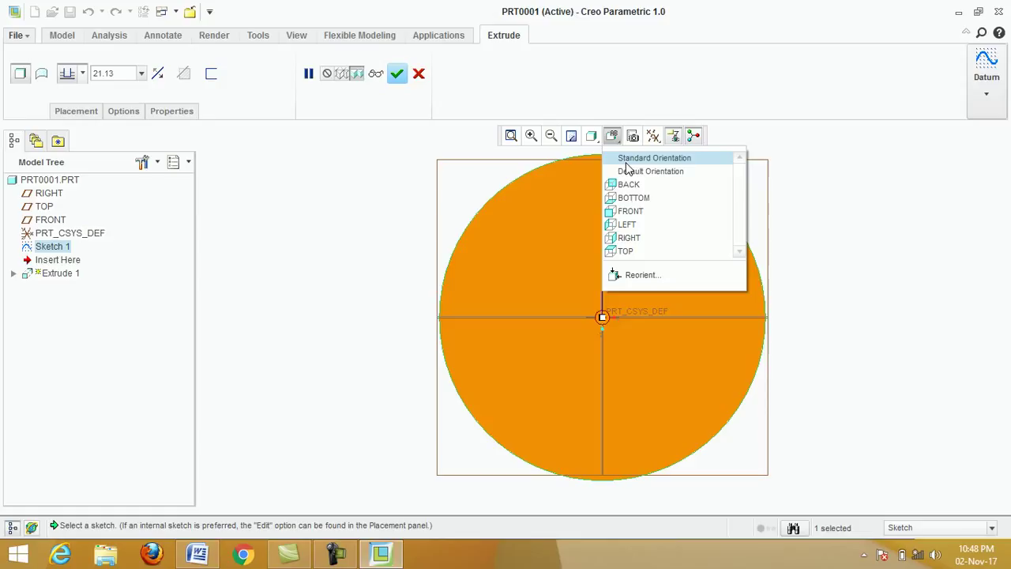
click(660, 161)
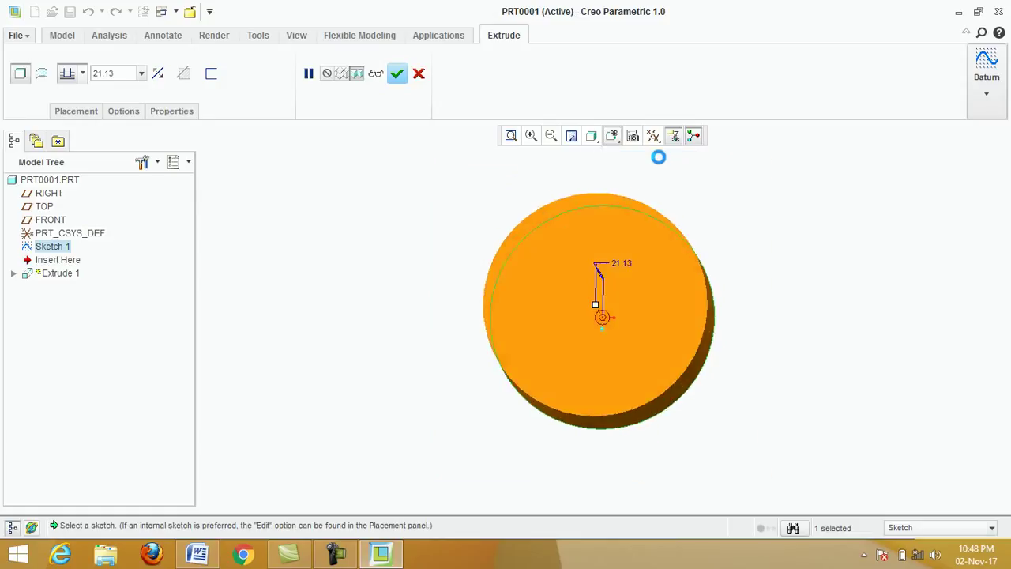
double_click(123, 73)
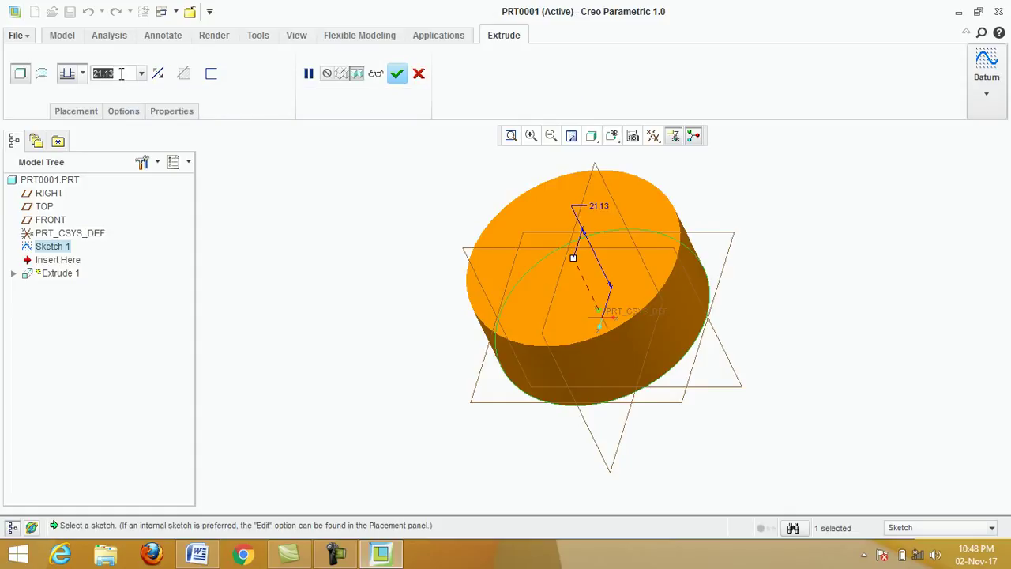
text(2)
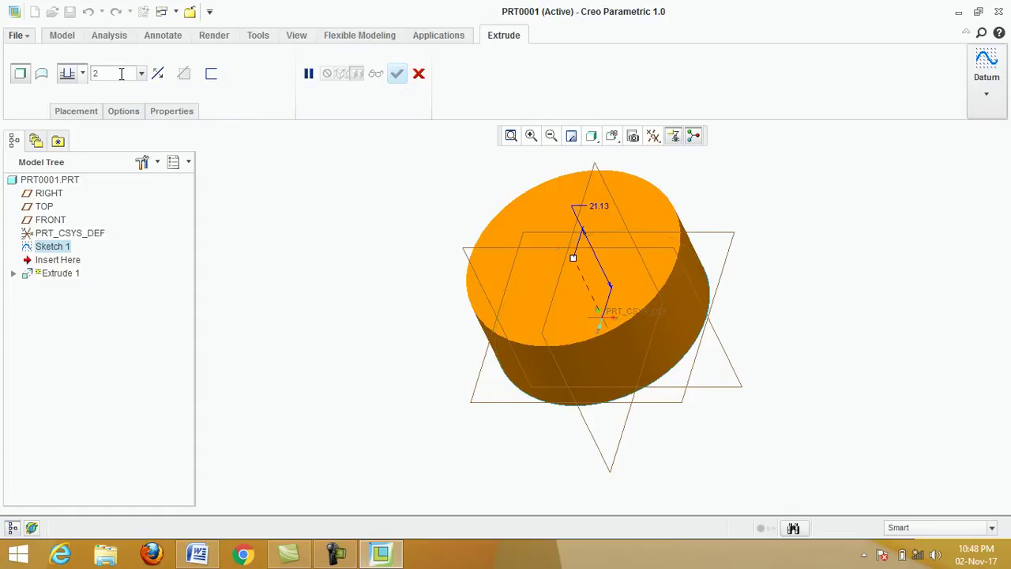
text(00)
key(Return)
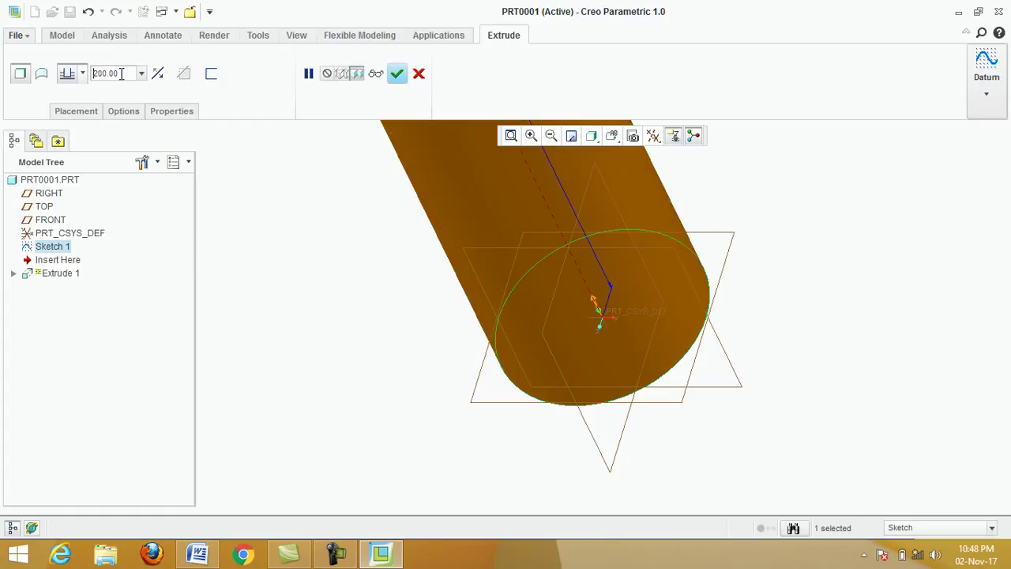
click(397, 75)
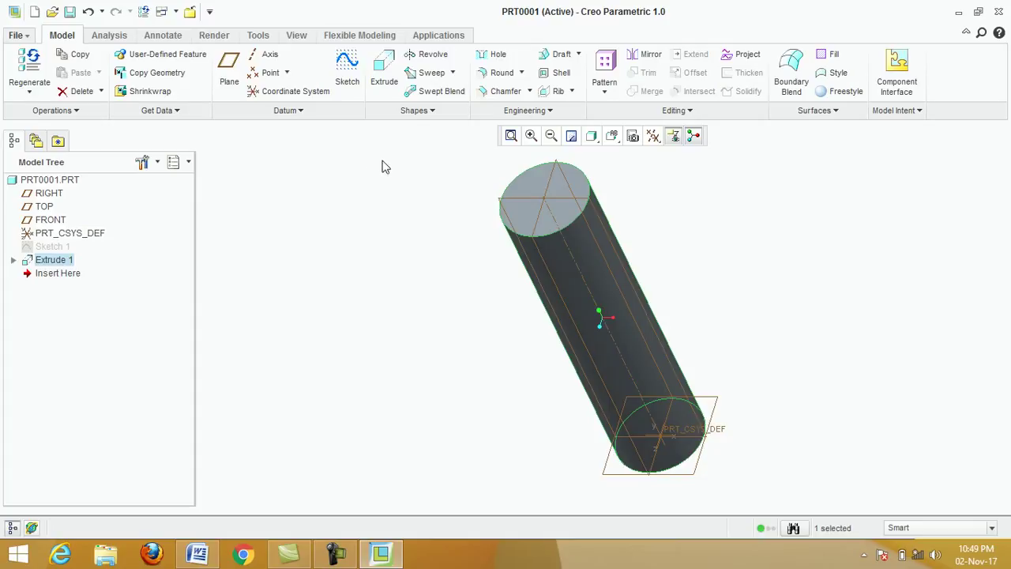
Start a Helical Sweep and define its profile sketch on the FRONT datum plane
click(454, 73)
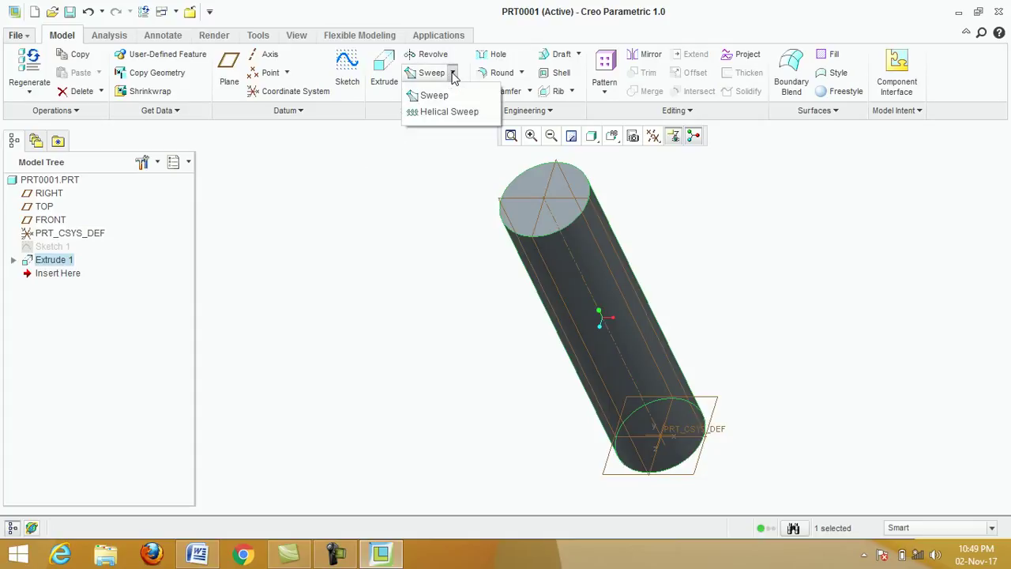
click(444, 117)
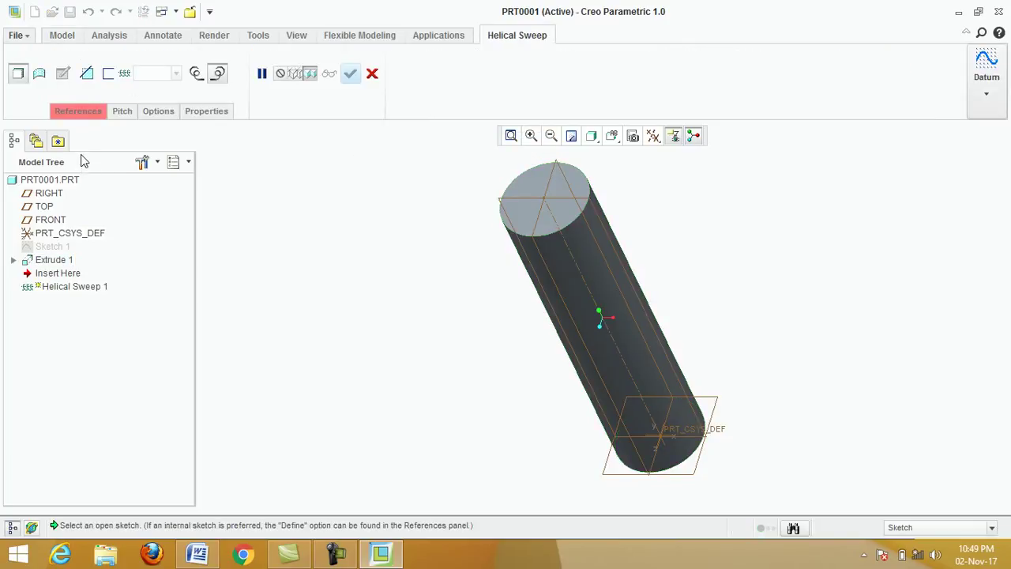
click(78, 112)
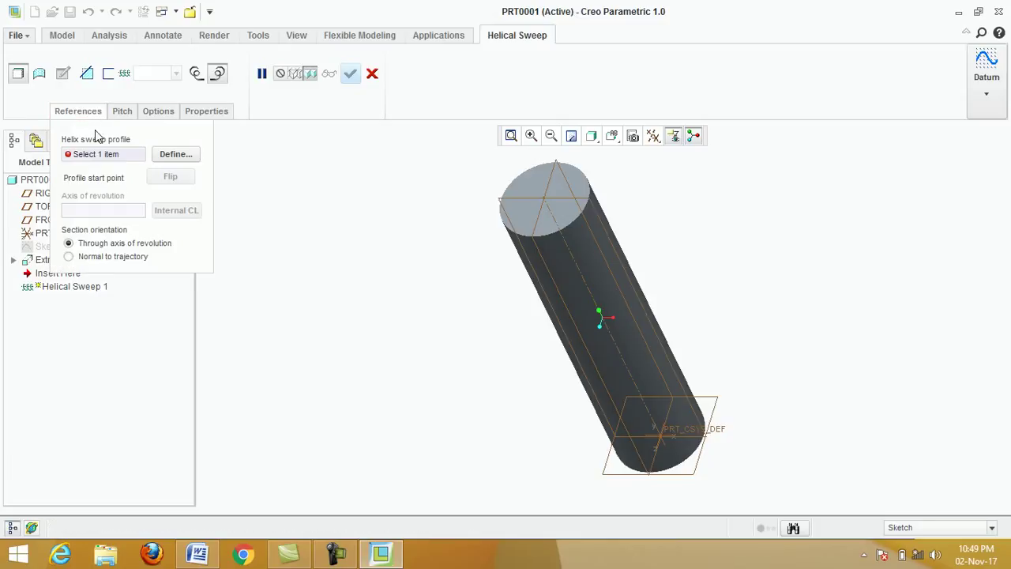
click(173, 161)
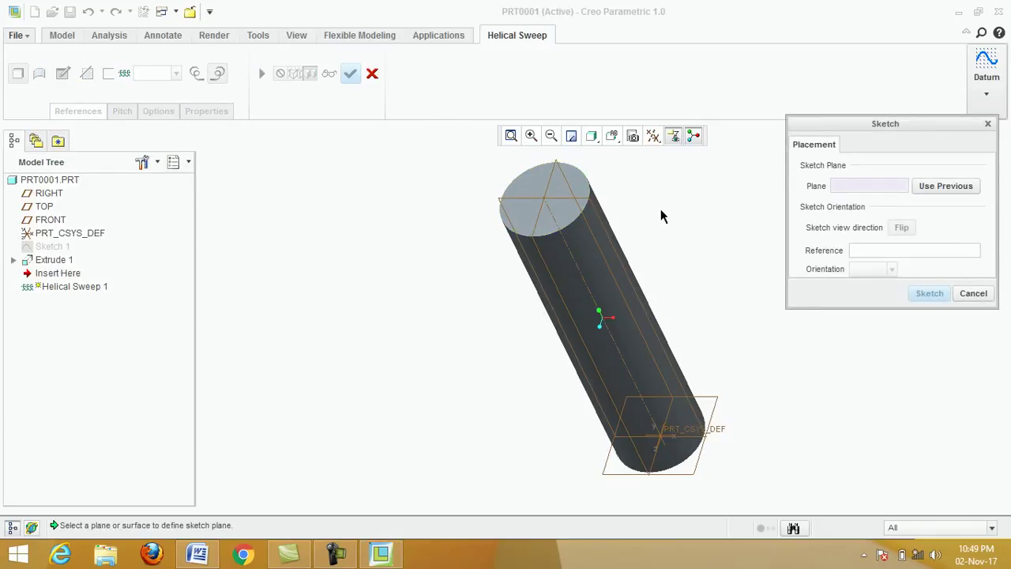
click(601, 215)
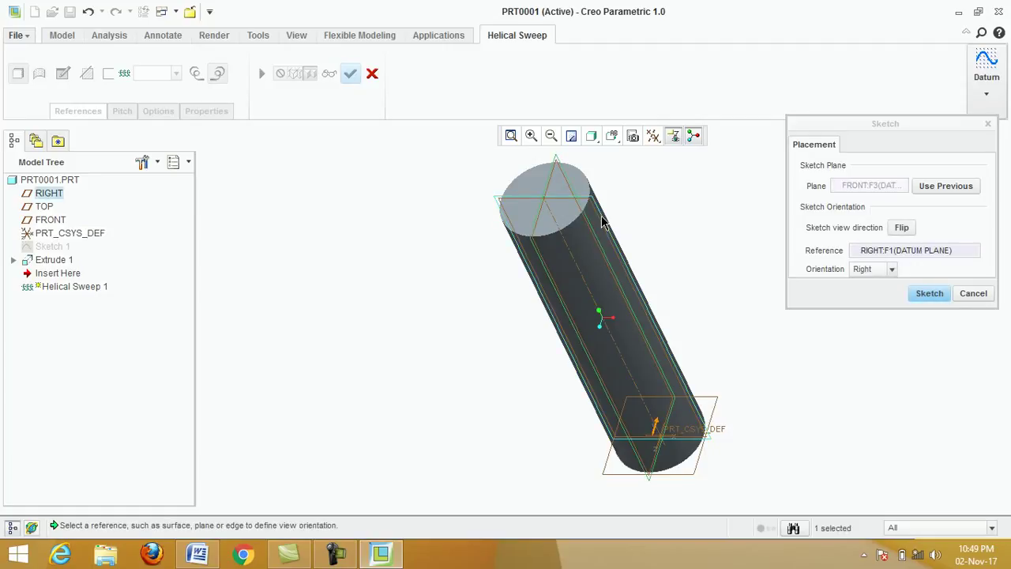
click(928, 294)
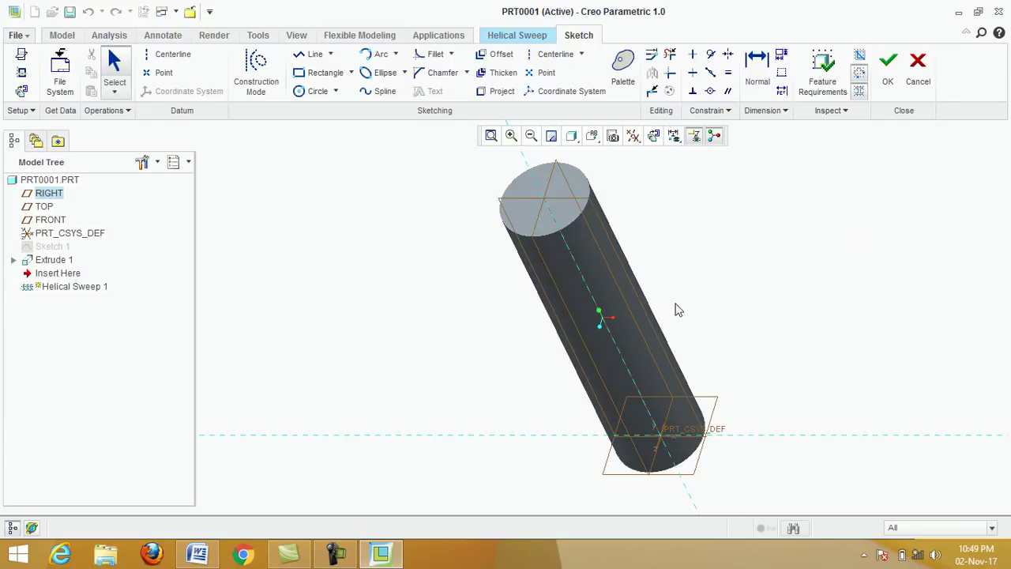
View the sketch plane face-on and add the cylinder's side surface as a sketch reference
click(22, 92)
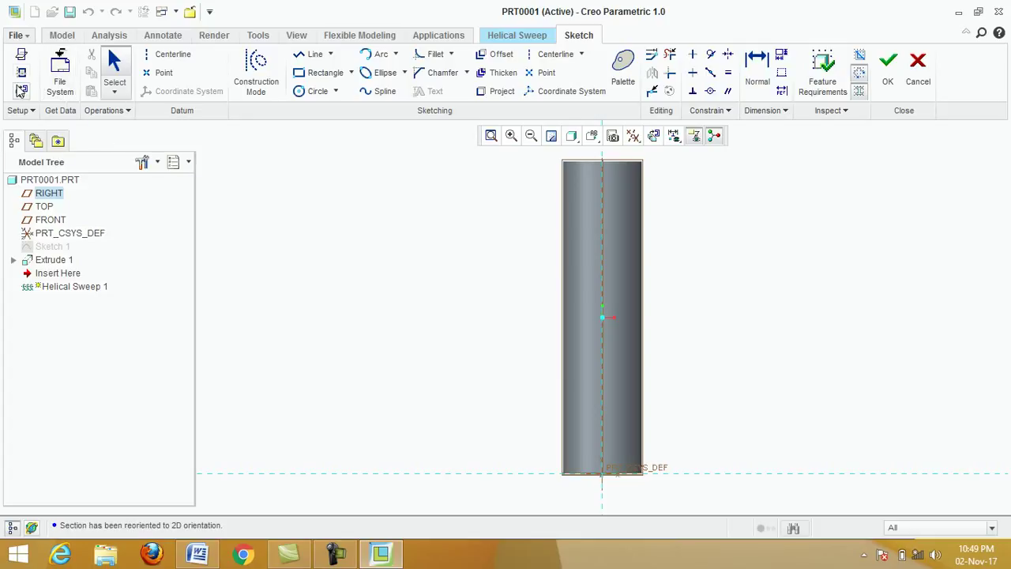
click(22, 75)
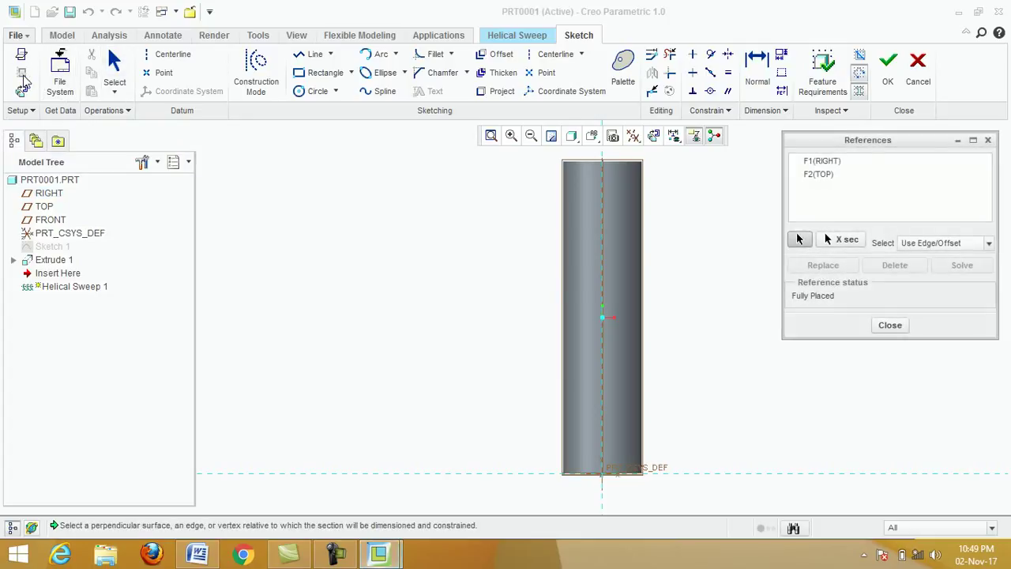
click(643, 388)
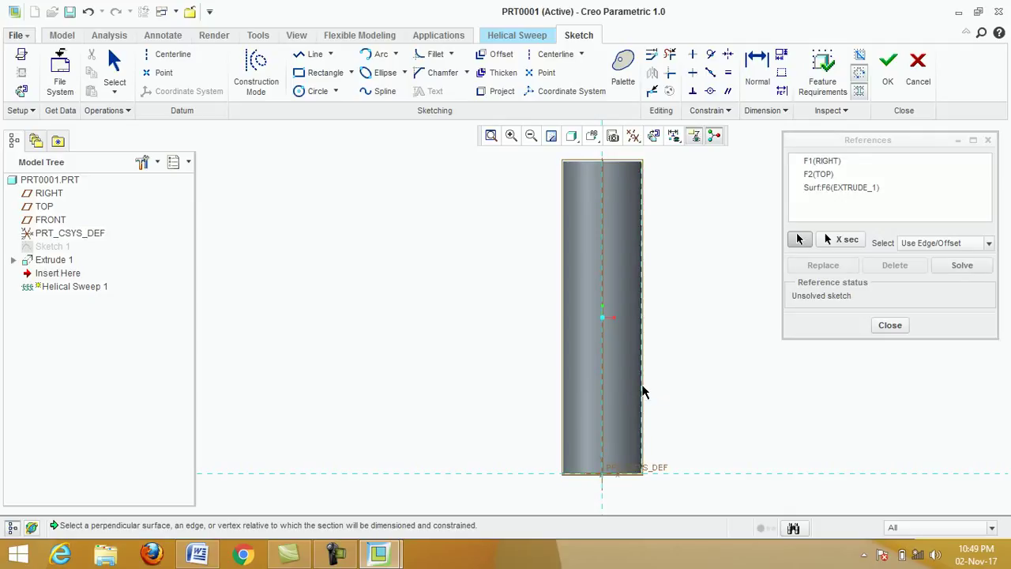
click(893, 326)
scroll(715, 314, up, 1)
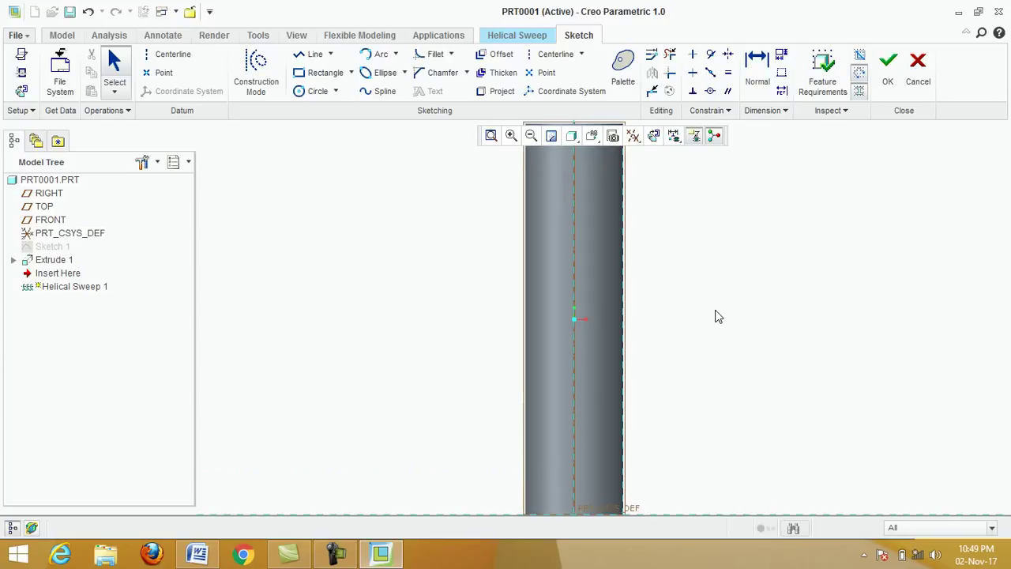
scroll(706, 305, down, 3)
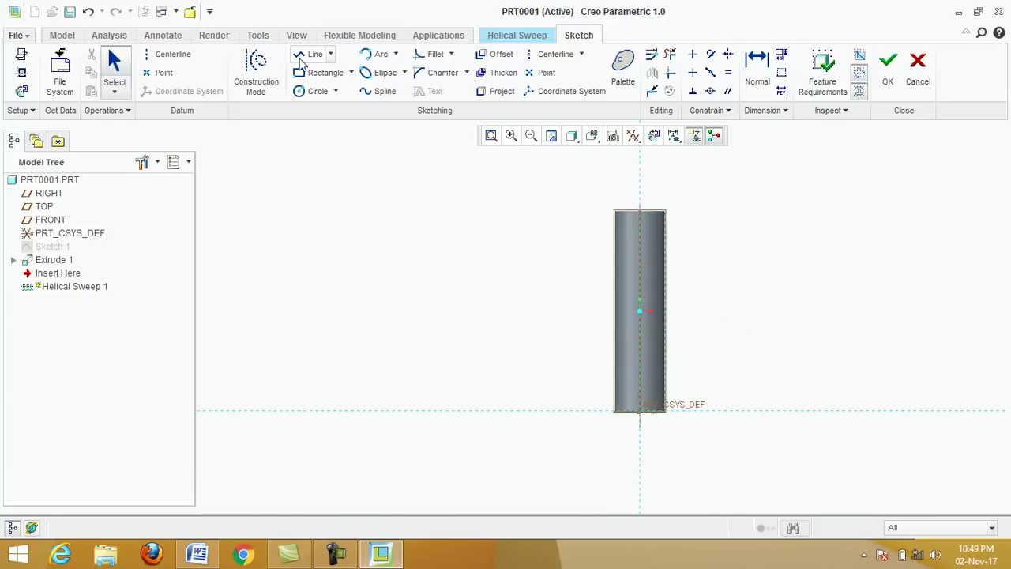
Draw a vertical line down the cylinder's right edge past its bottom, then finish the sketch
click(305, 55)
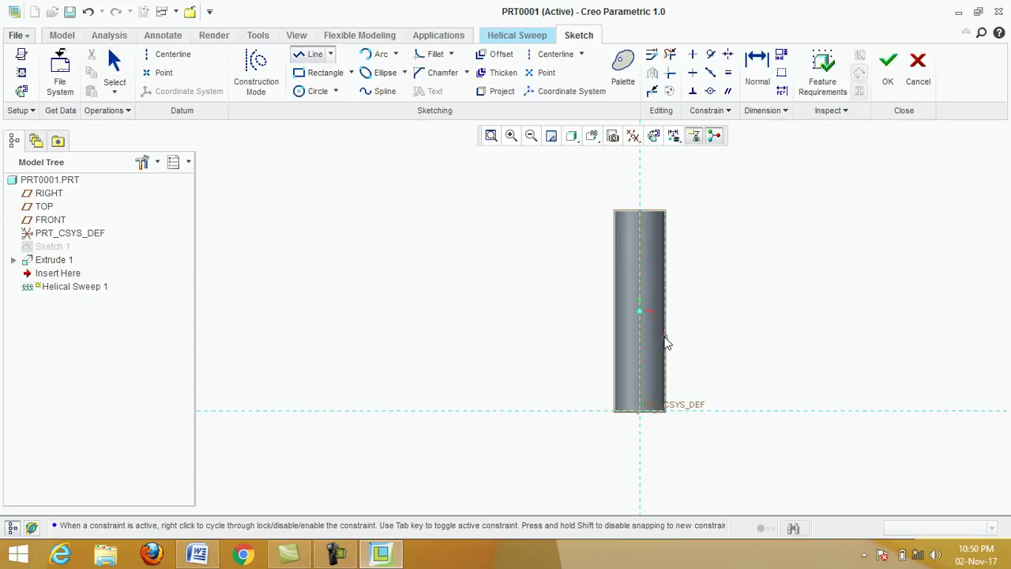
click(664, 337)
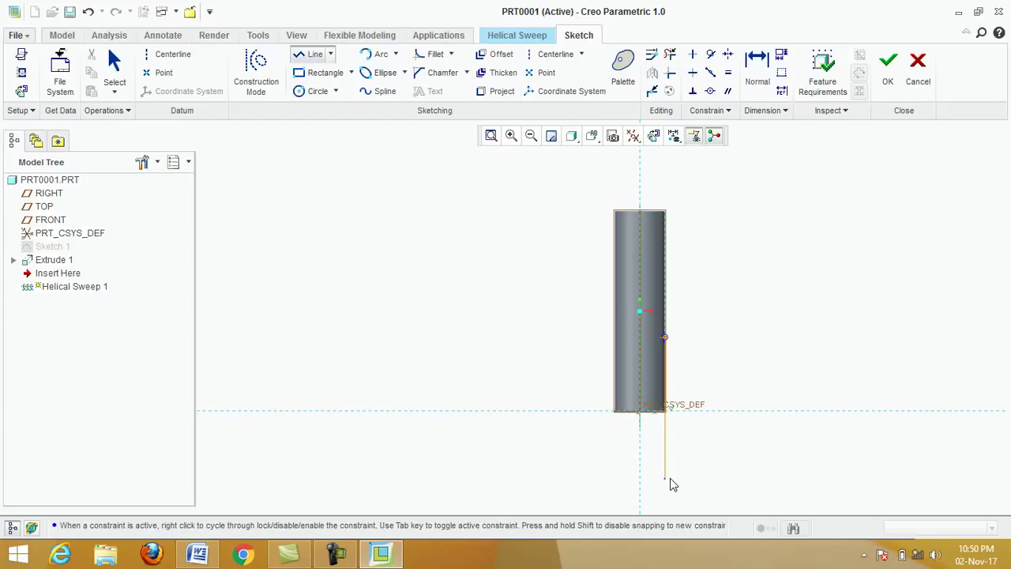
click(664, 479)
scroll(751, 439, up, 1)
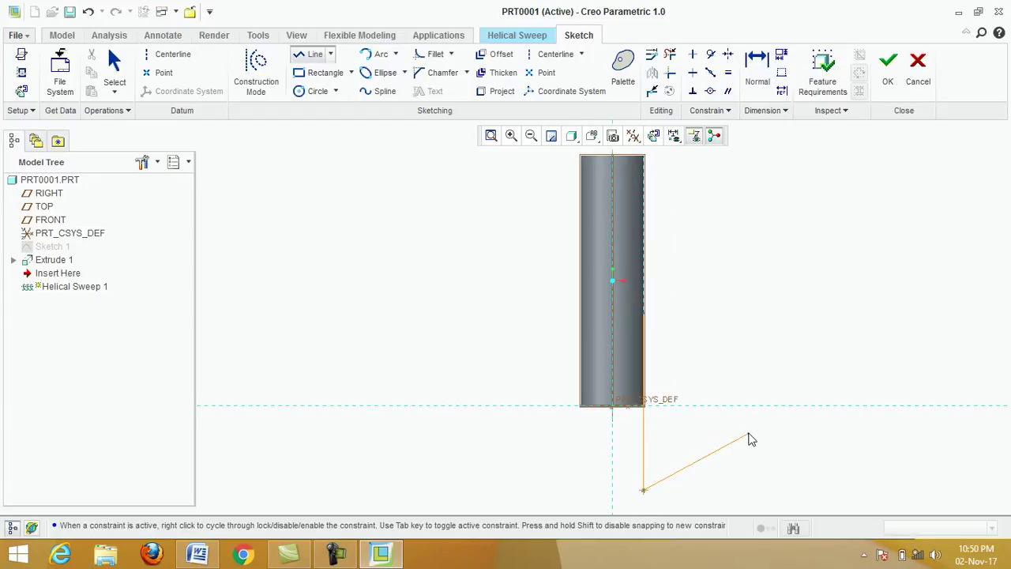
middle_click(752, 440)
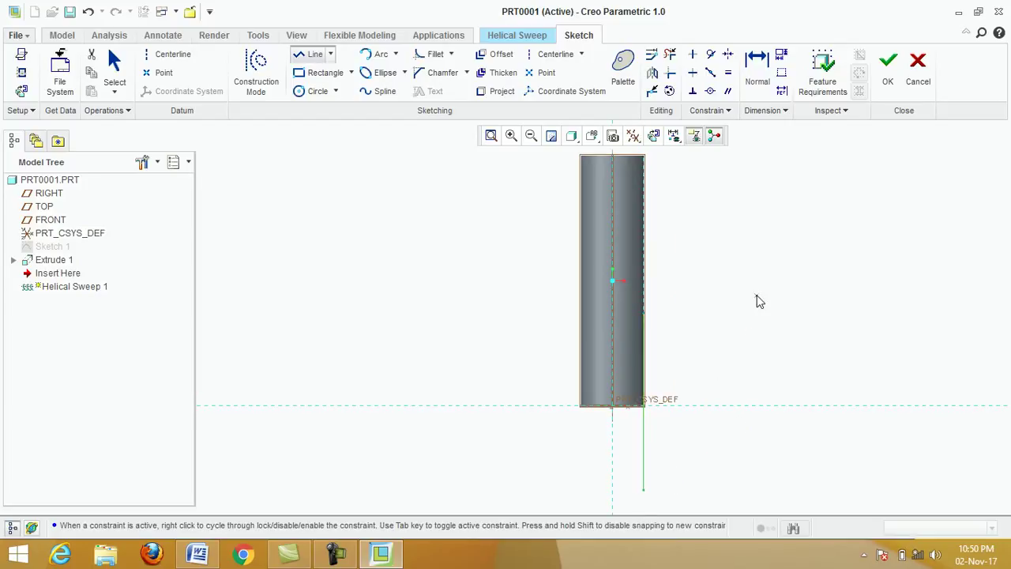
click(888, 63)
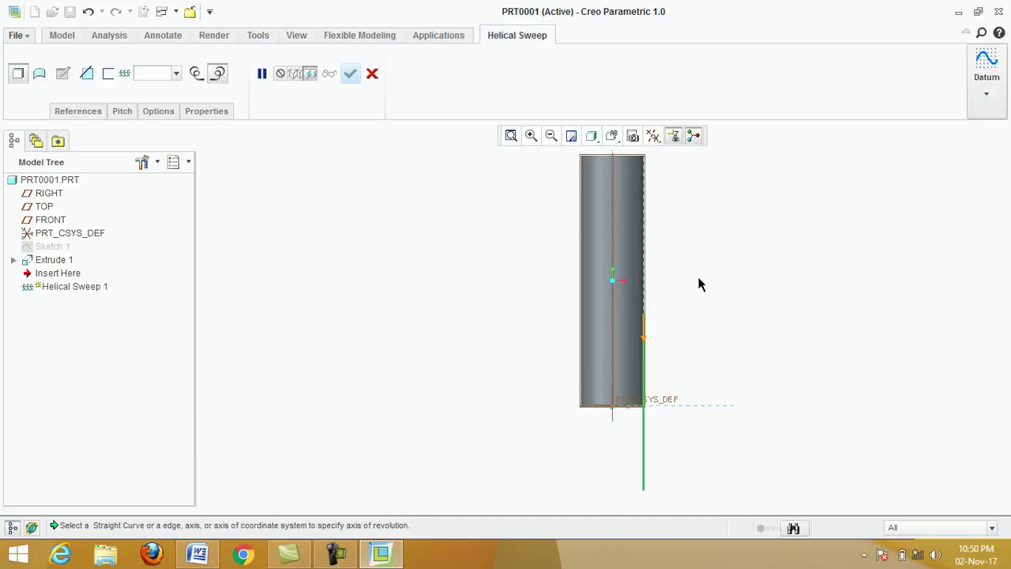
Use the cylinder's axis as the helix axis and sketch a 5-diameter thread circle on its edge
click(615, 241)
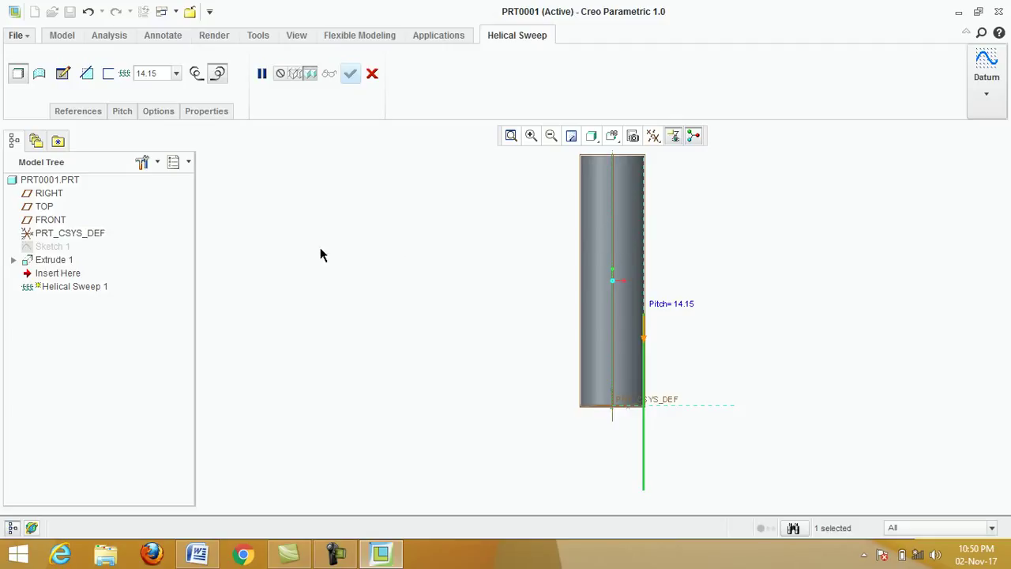
click(63, 77)
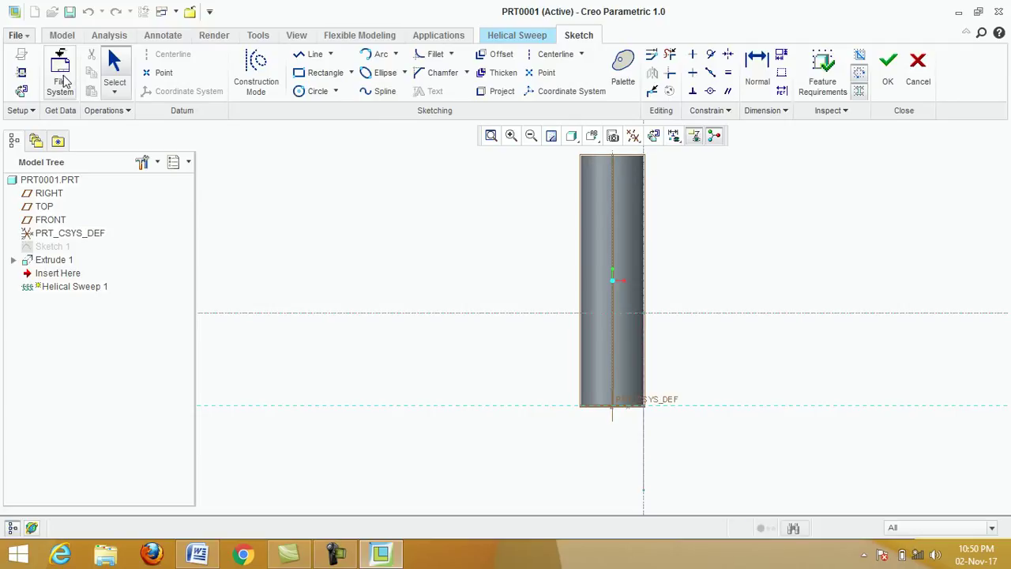
click(305, 95)
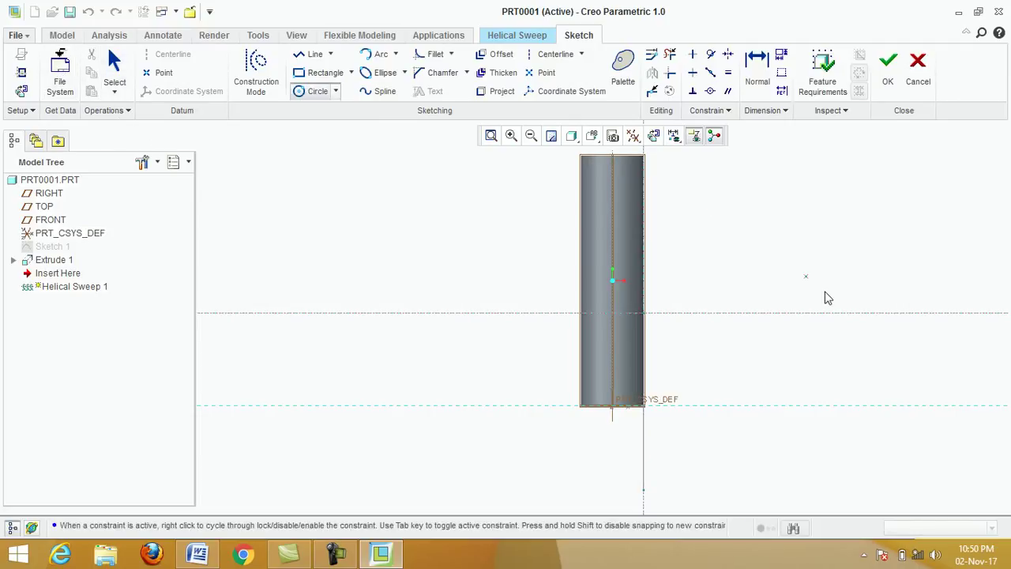
click(645, 313)
click(662, 331)
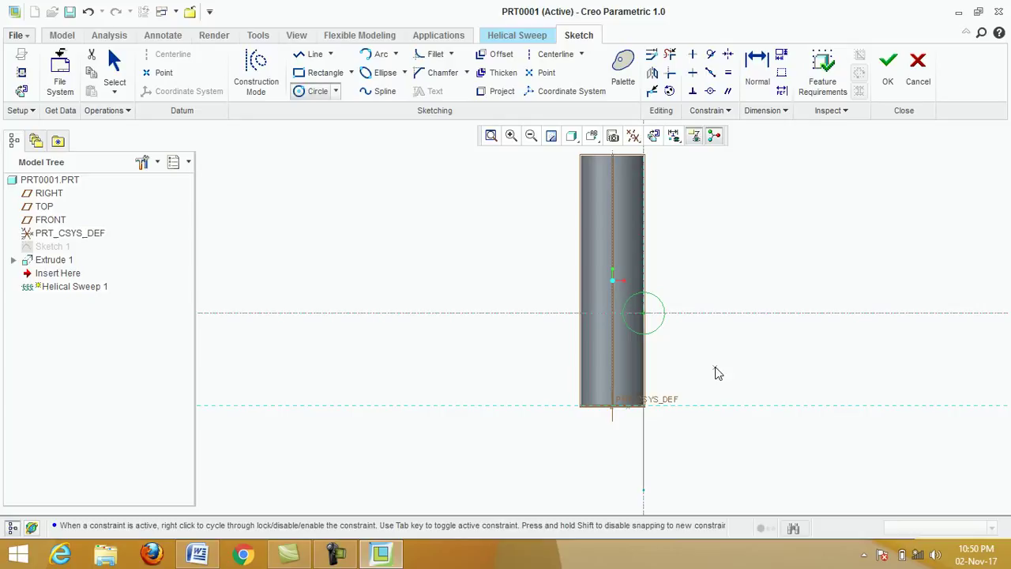
middle_click(717, 372)
double_click(681, 334)
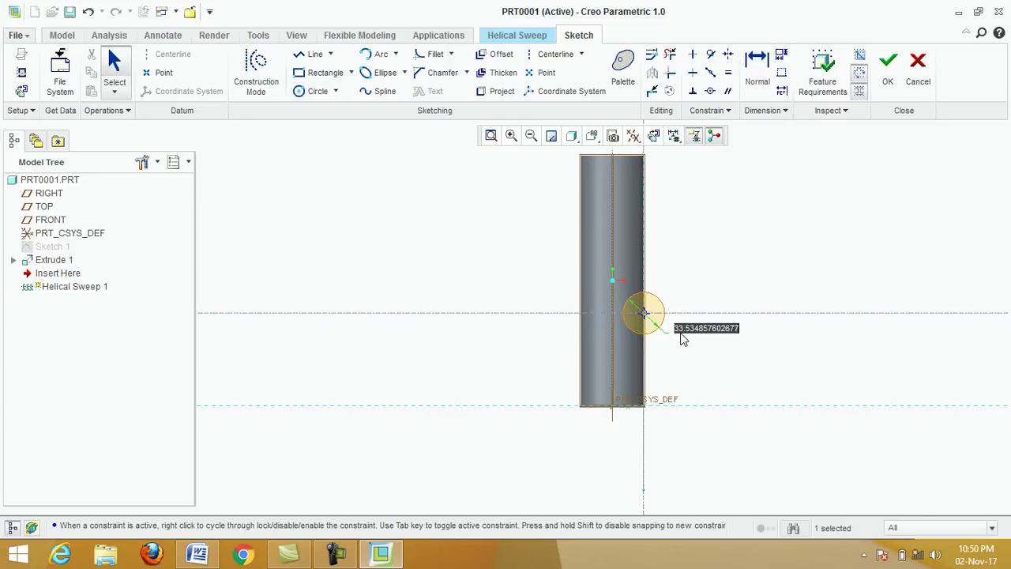
text(5)
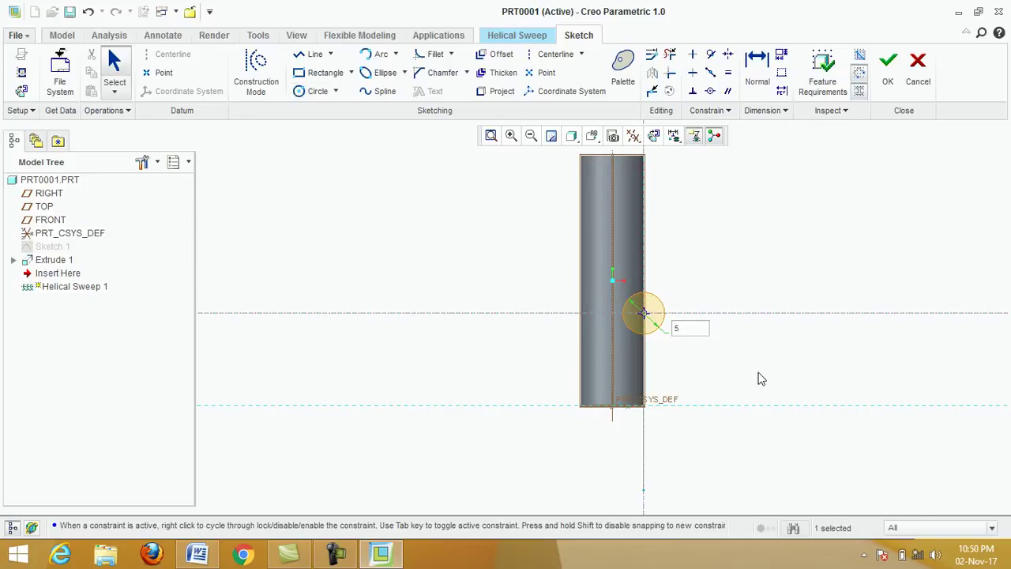
key(Return)
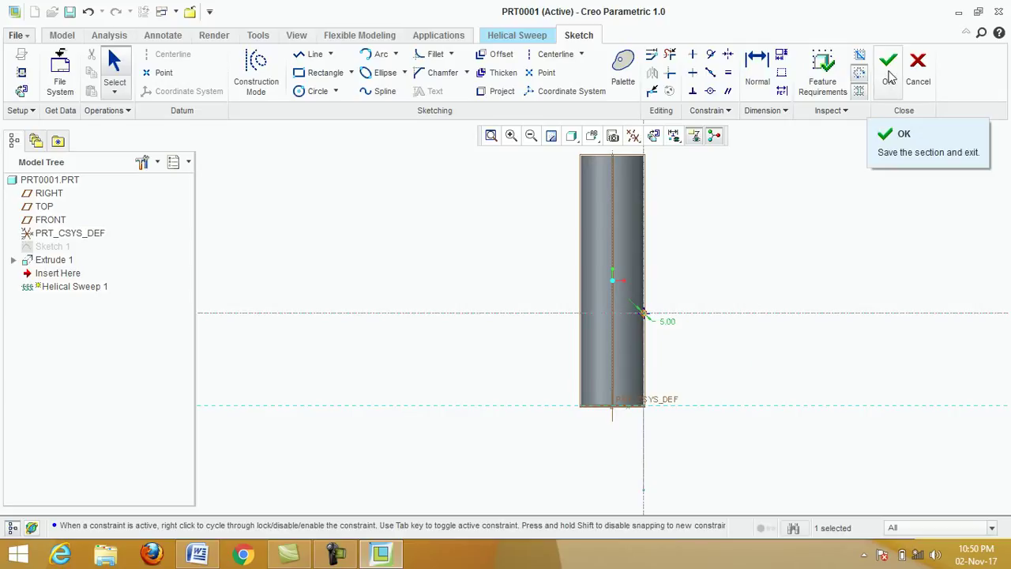
click(891, 77)
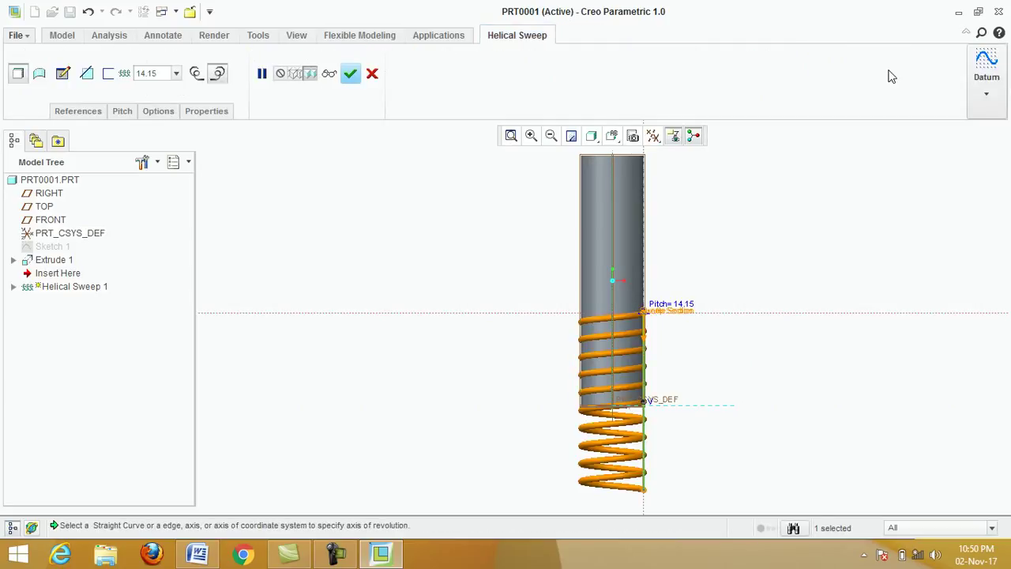
Set the helical sweep pitch to 6, after trying 10, 8 and 7
click(159, 73)
text(1)
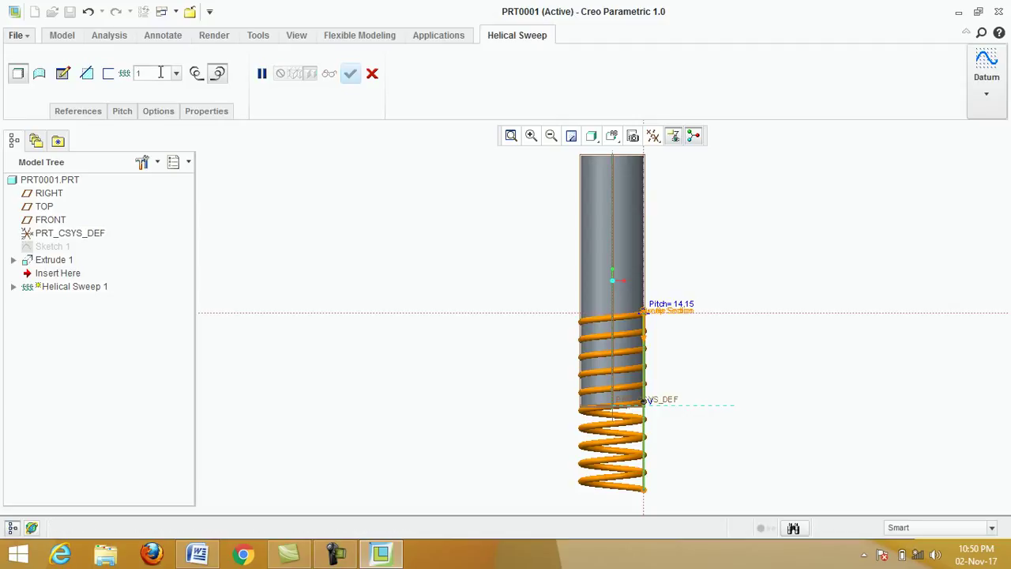
text(0)
key(Return)
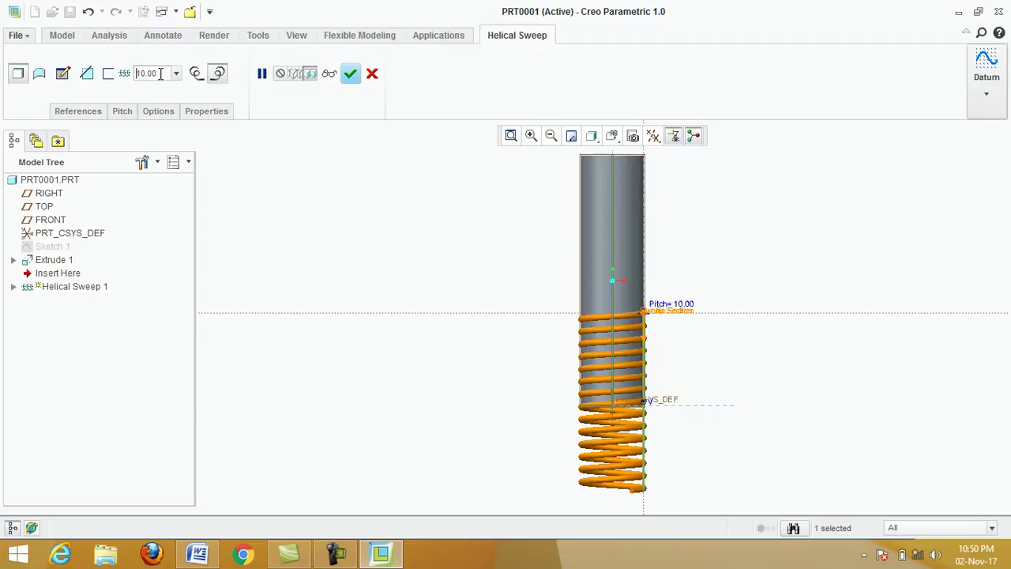
drag(161, 74, 131, 74)
text(8)
key(Return)
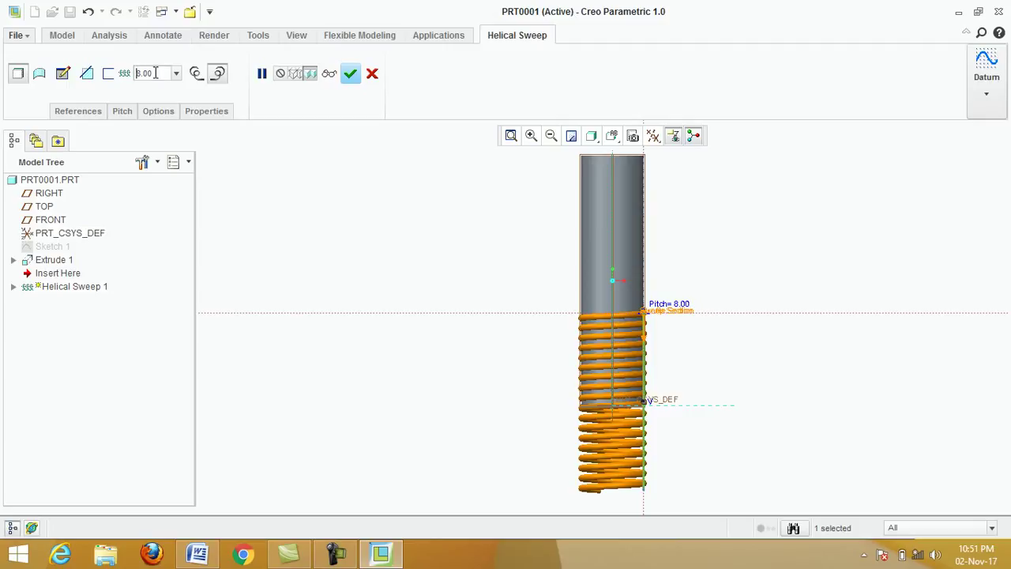
drag(157, 74, 134, 74)
text(7)
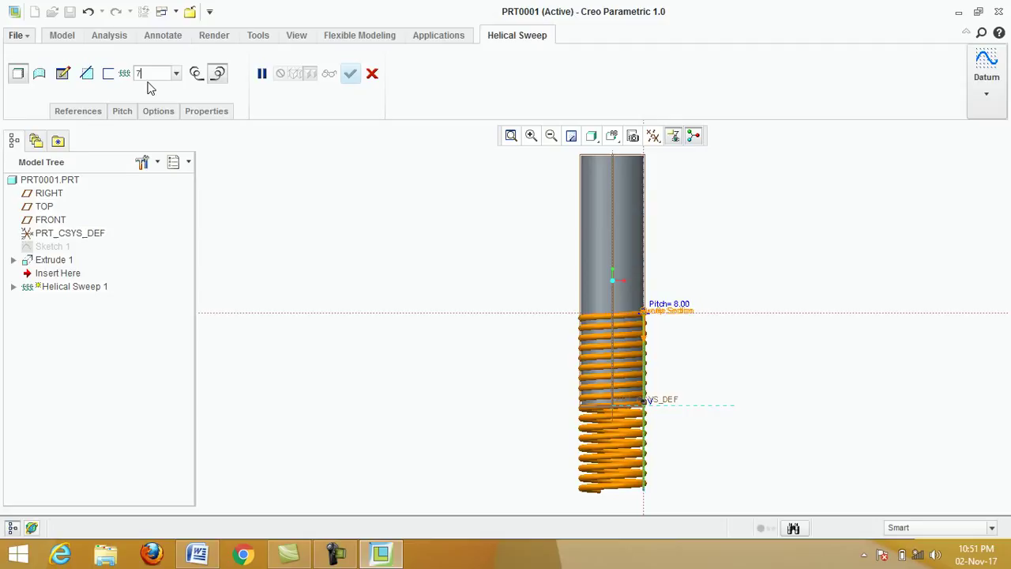
double_click(149, 73)
text(6)
key(Return)
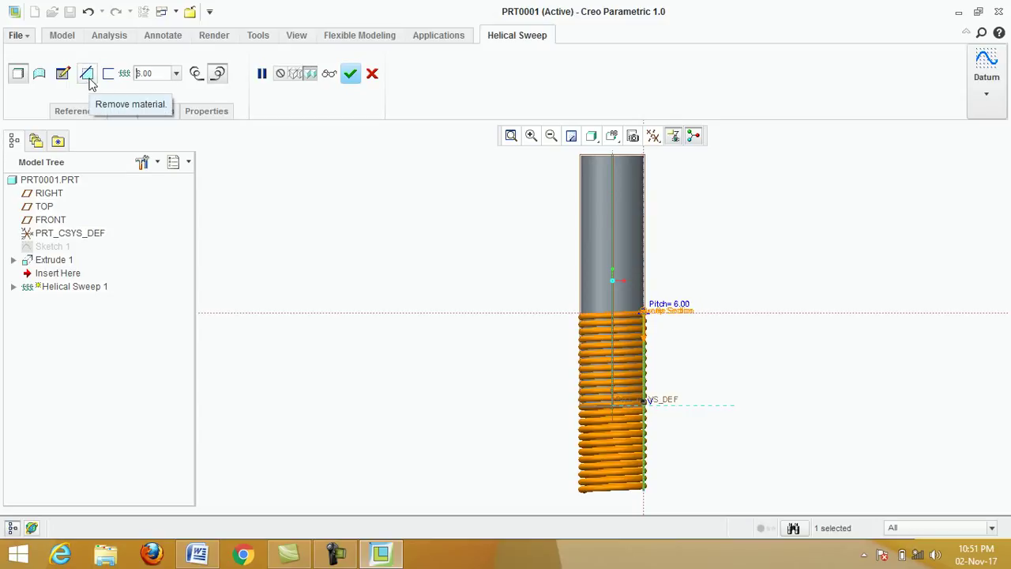
Switch the helical sweep to Remove Material and finish the thread cut
click(88, 74)
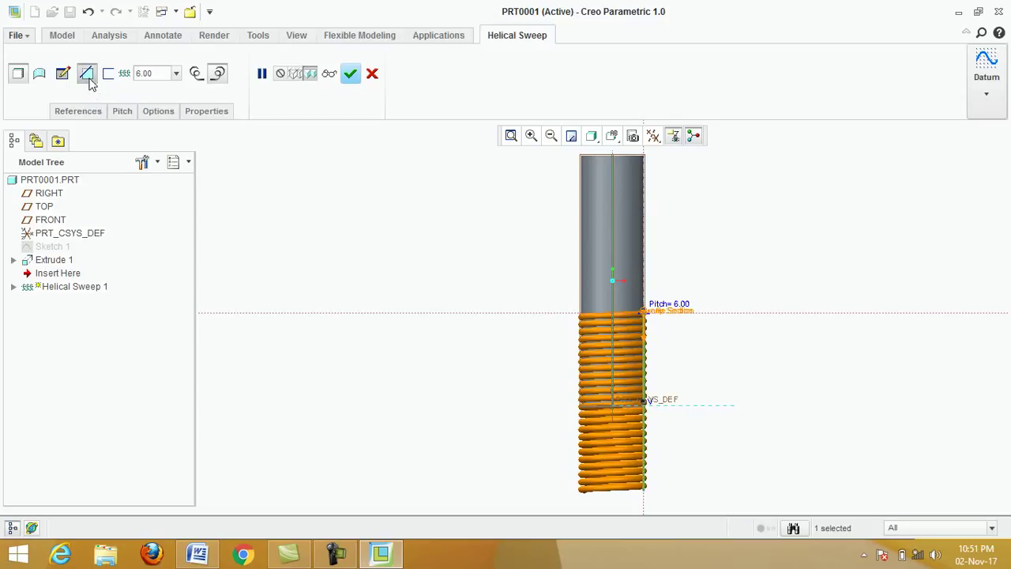
click(353, 75)
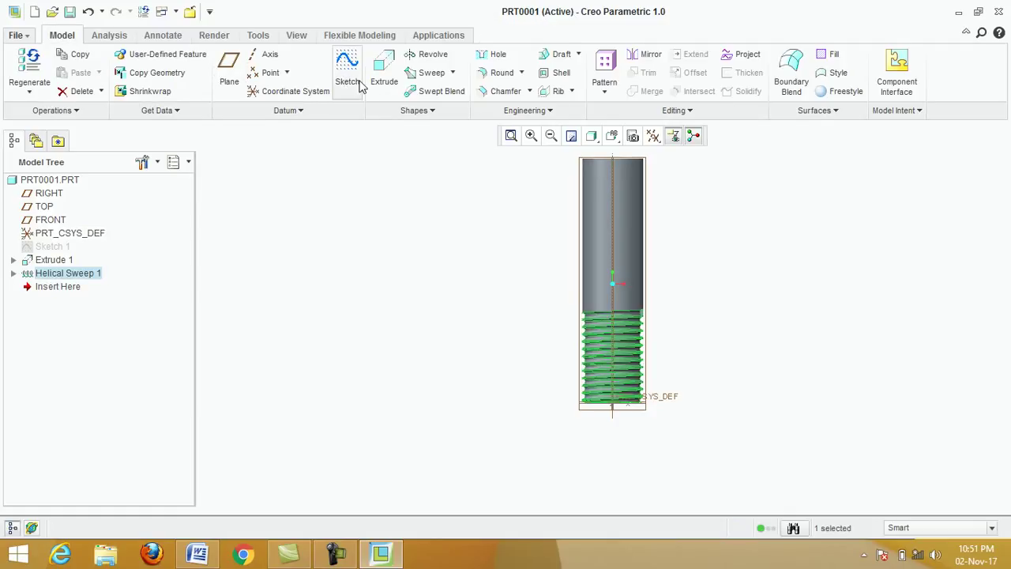
click(614, 136)
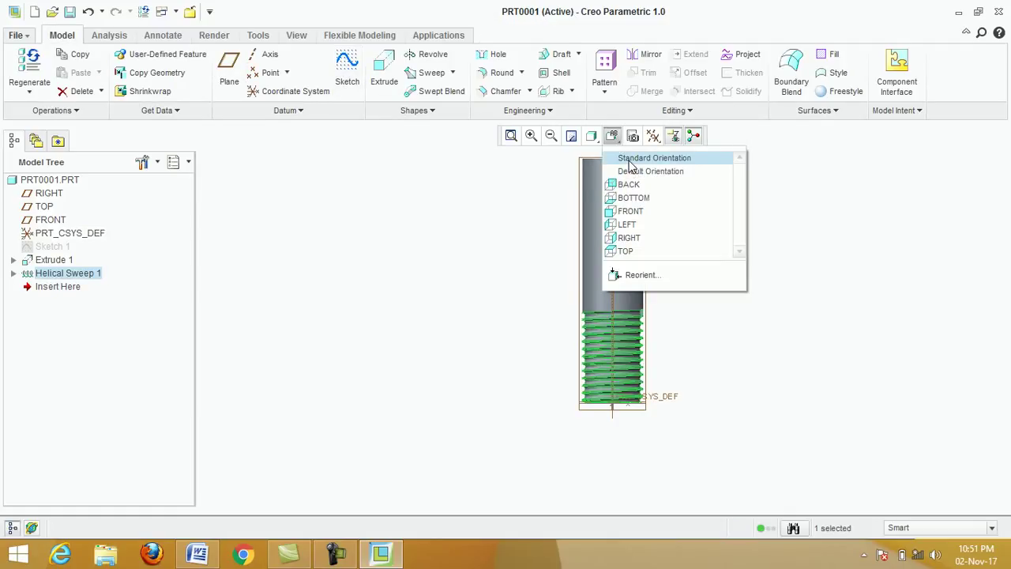
Show the model in Standard Orientation with Helical Sweep 1 deselected, and bring up the Appearance Gallery
click(631, 162)
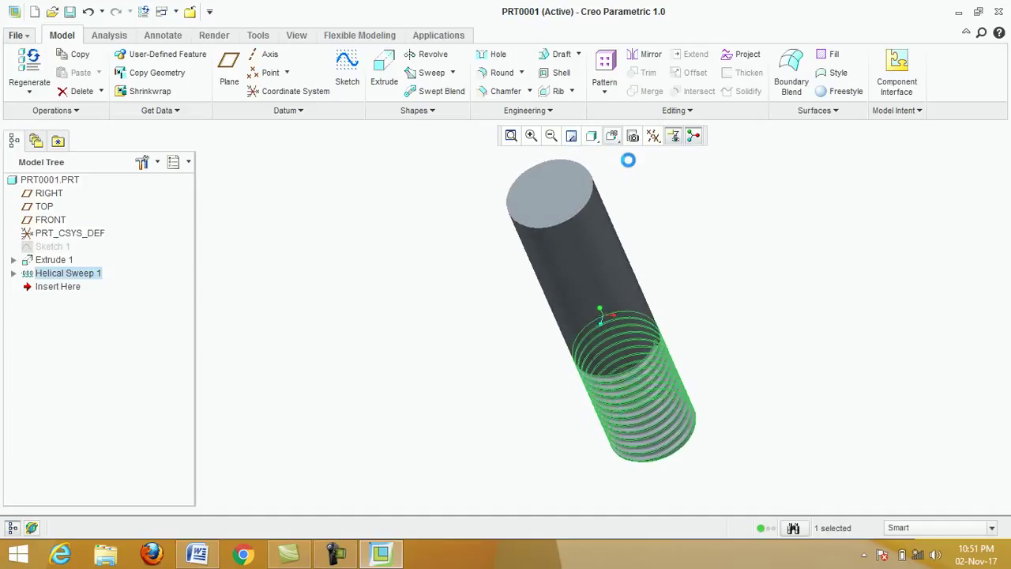
click(703, 247)
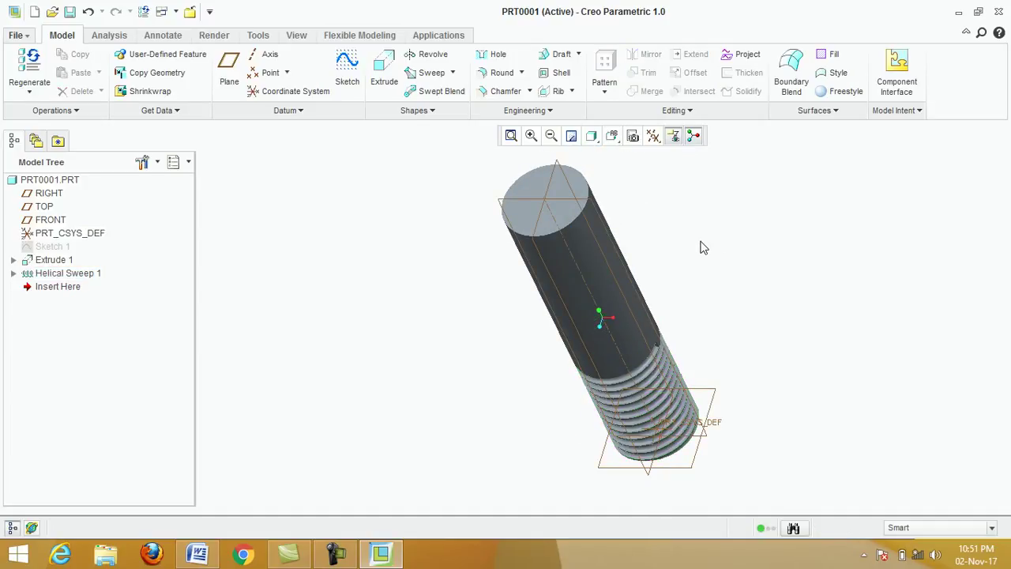
click(296, 35)
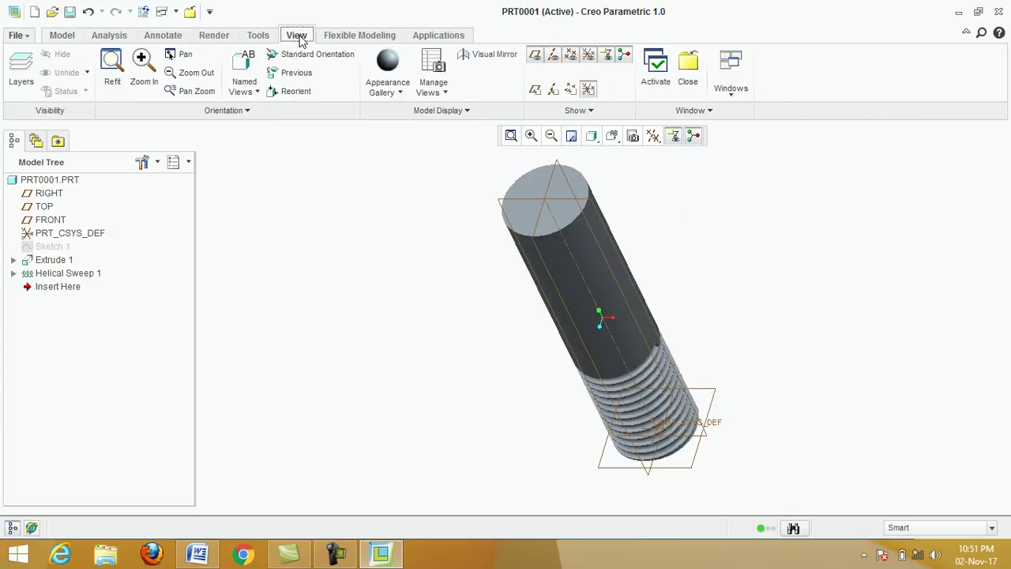
click(373, 95)
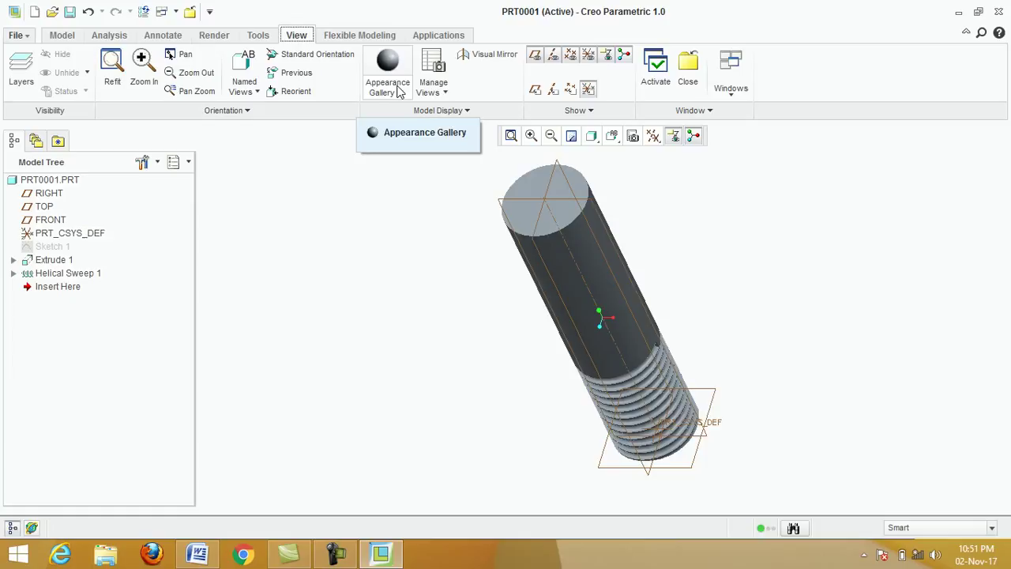
click(393, 94)
click(389, 88)
click(388, 86)
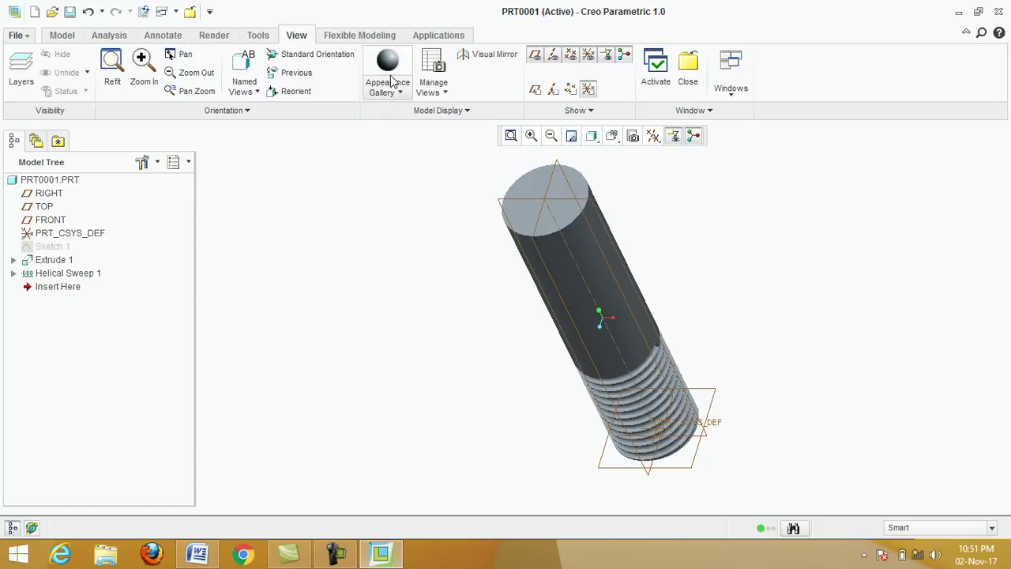
click(395, 84)
click(395, 85)
click(396, 87)
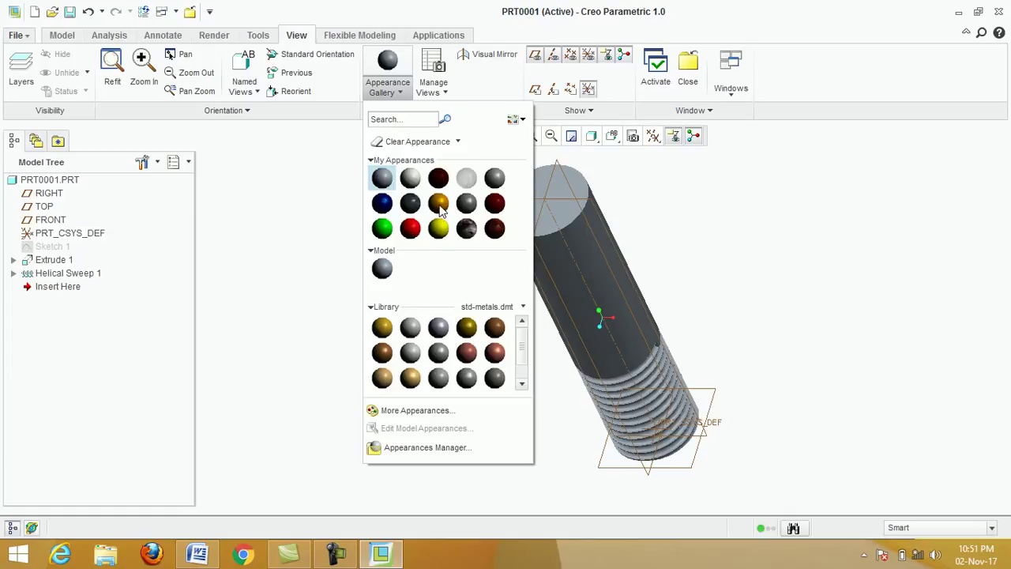
Apply the gold appearance to the whole PRT0001.PRT part and orbit to inspect it
click(439, 204)
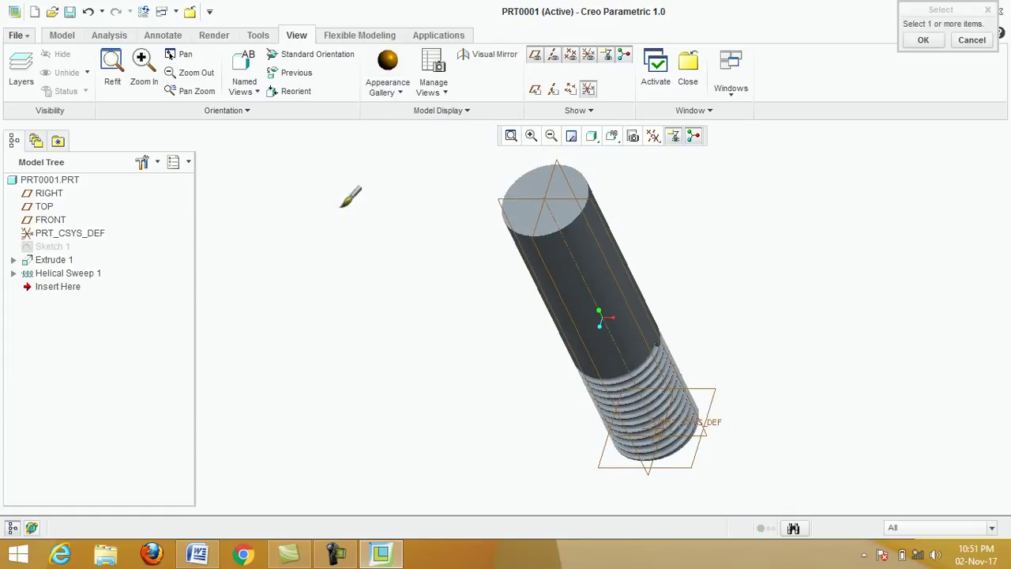
click(60, 180)
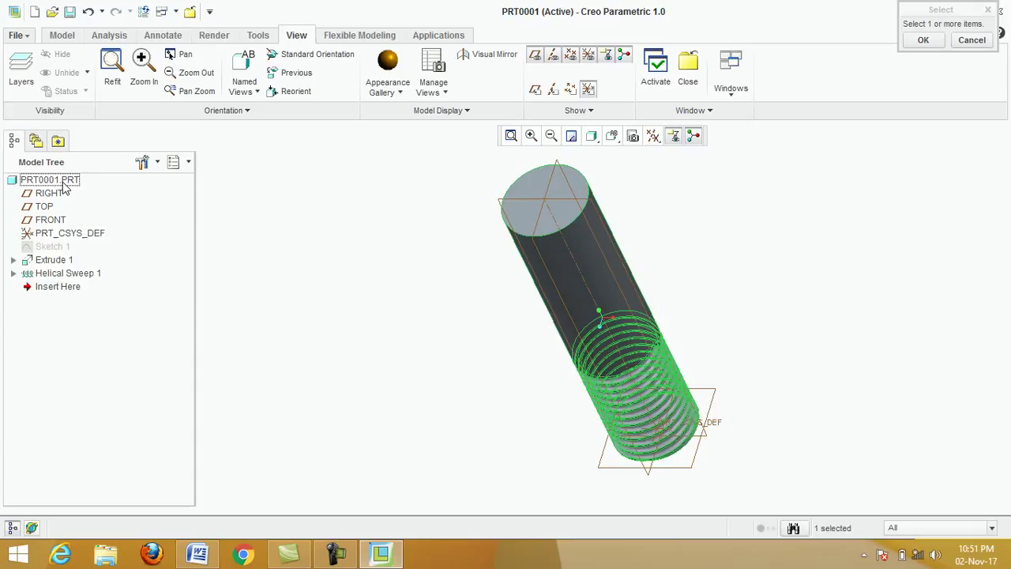
click(924, 41)
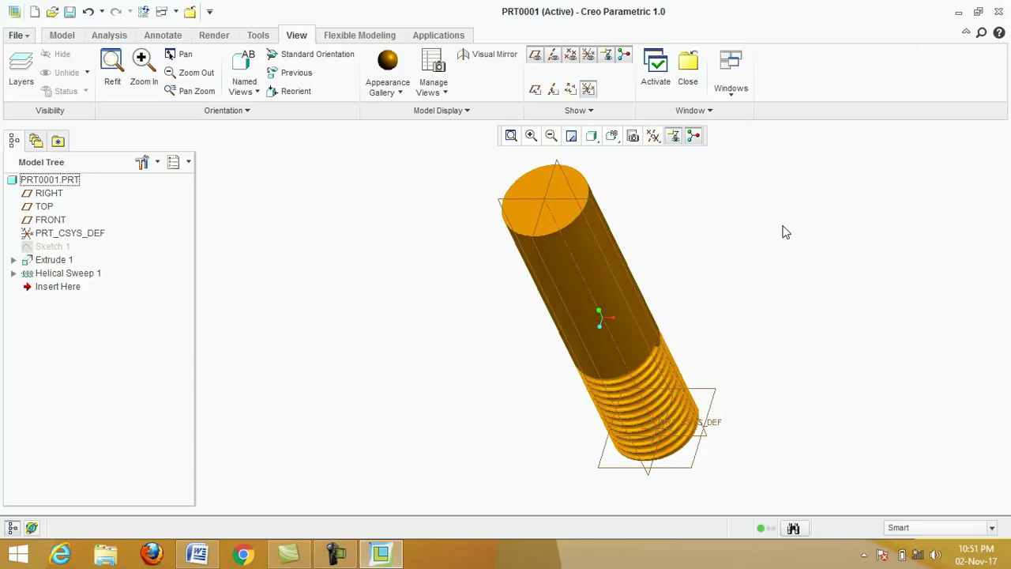
middle_drag(695, 288, 744, 274)
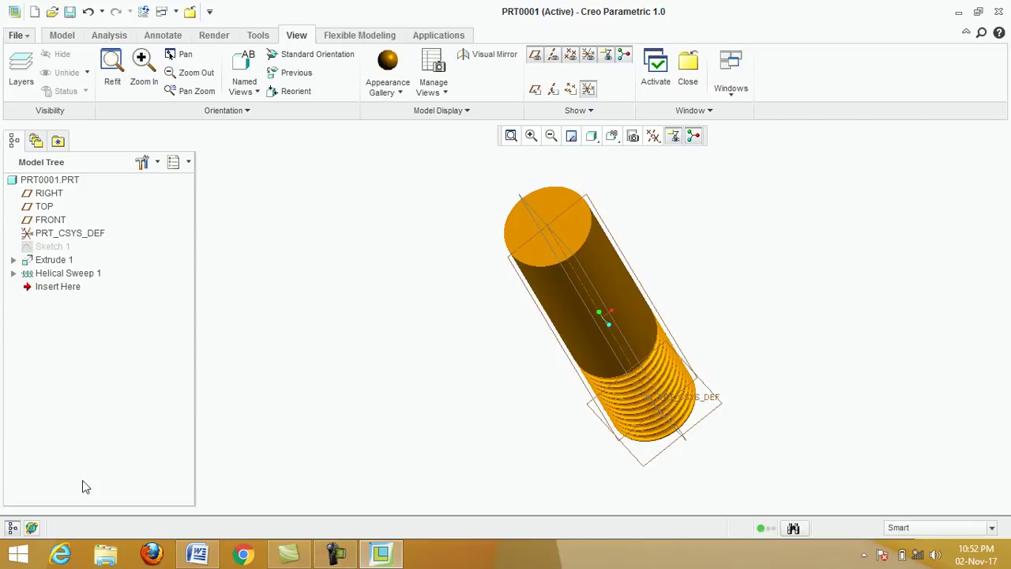
click(336, 553)
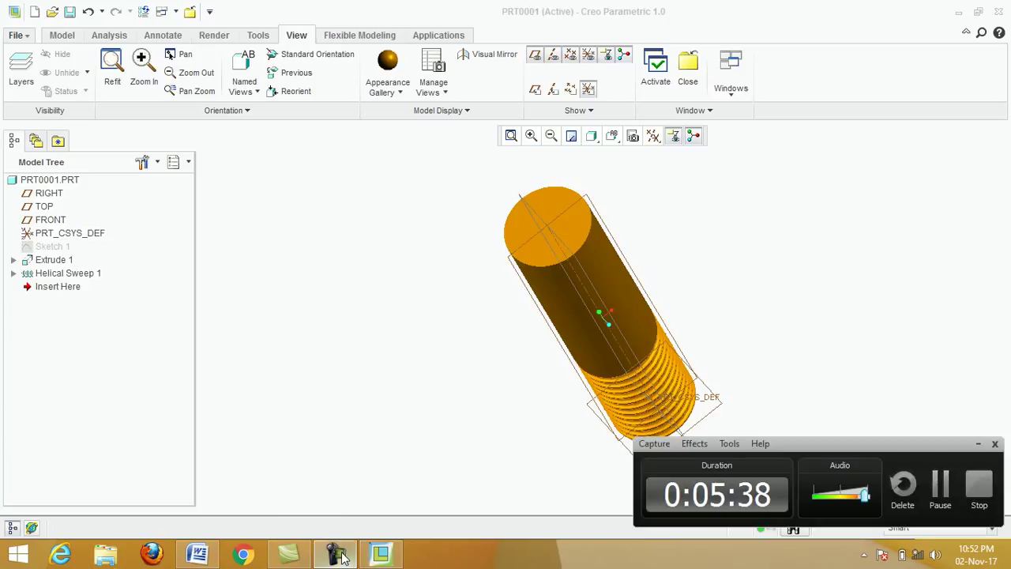